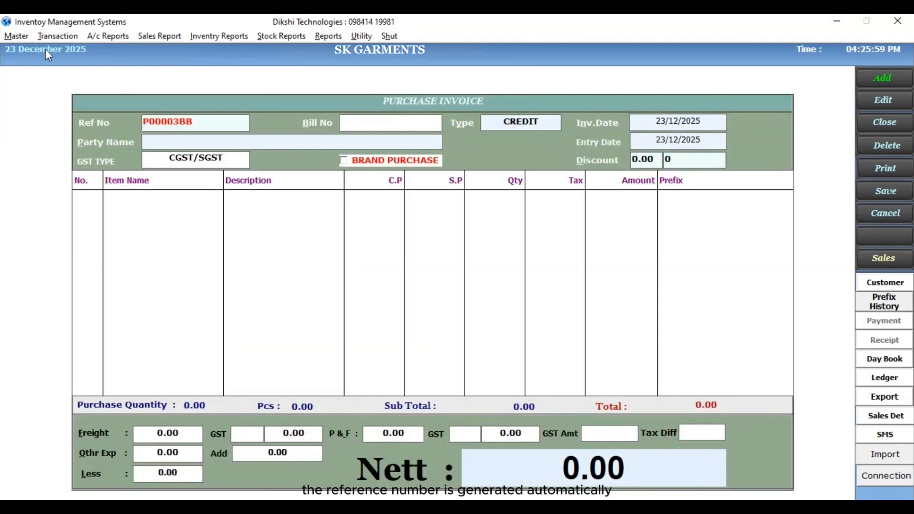
- Fill in the purchase invoice header with bill number 1212, type CREDIT, date 23/12/2025, party LSP and GST type CGST/SGST
{"action": "type", "text": "1212"}
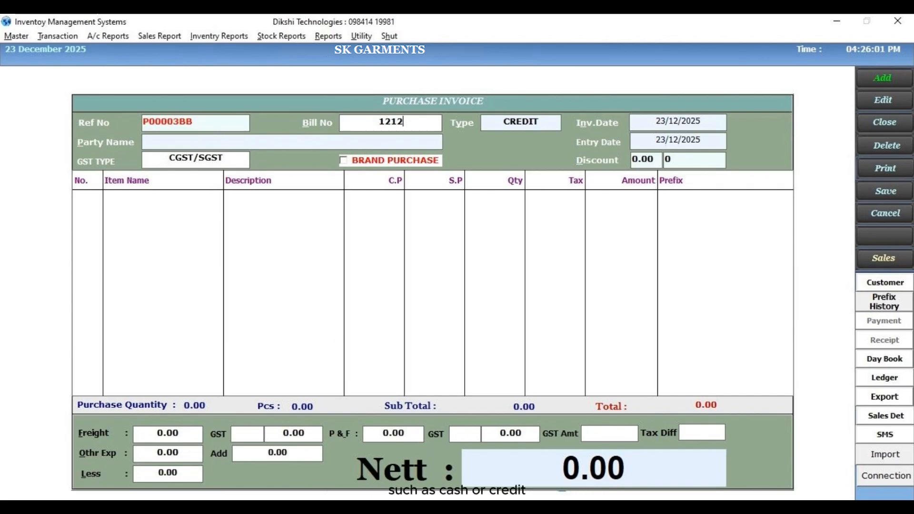
{"action": "key", "text": "Return"}
{"action": "key", "text": "Return"}
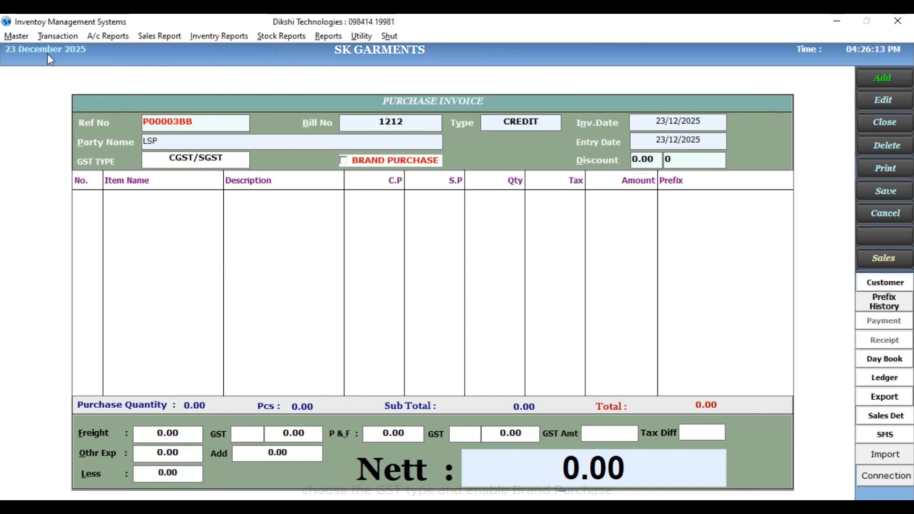
{"action": "key", "text": "space"}
{"action": "key", "text": "space"}
{"action": "left_click", "coordinate": [343, 161]}
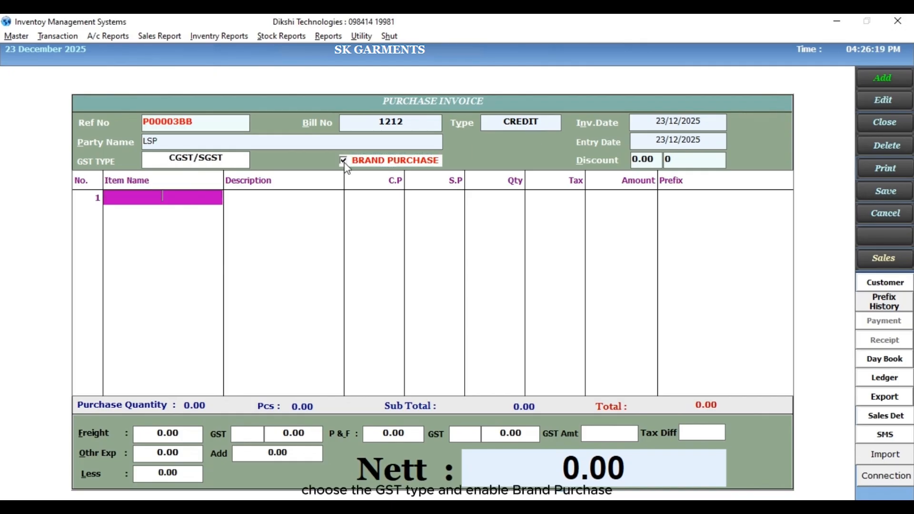
{"action": "left_click", "coordinate": [343, 161]}
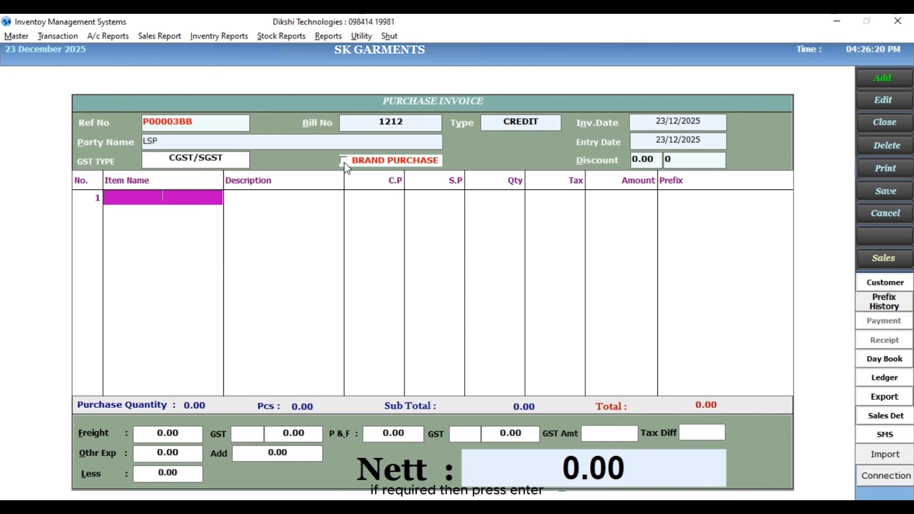
- Enter the item PANTS with HSN code 1010, design number 2020 and 5% tax
{"action": "key", "text": "Return"}
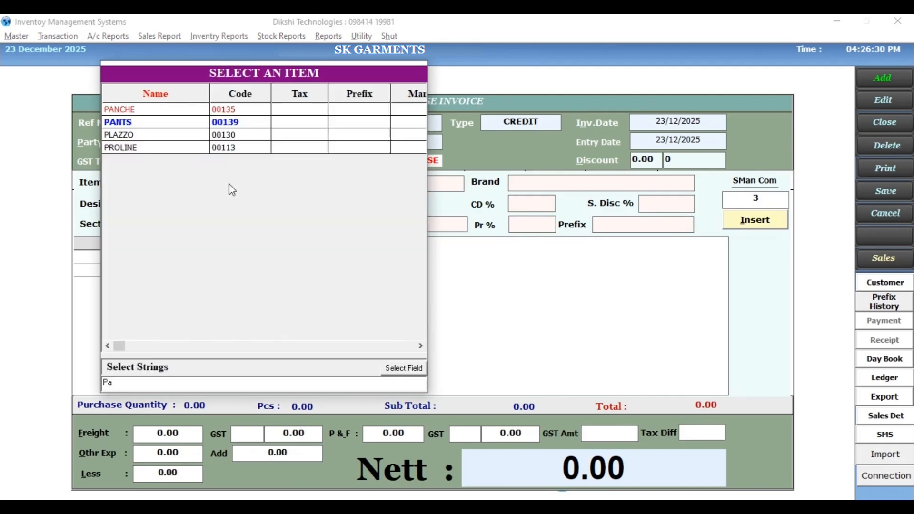
{"action": "key", "text": "Return"}
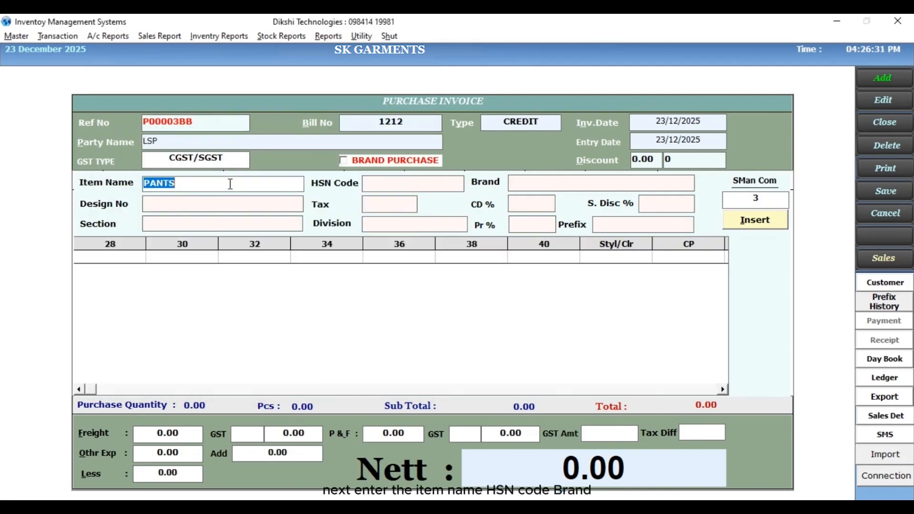
{"action": "key", "text": "Return"}
{"action": "type", "text": "1010"}
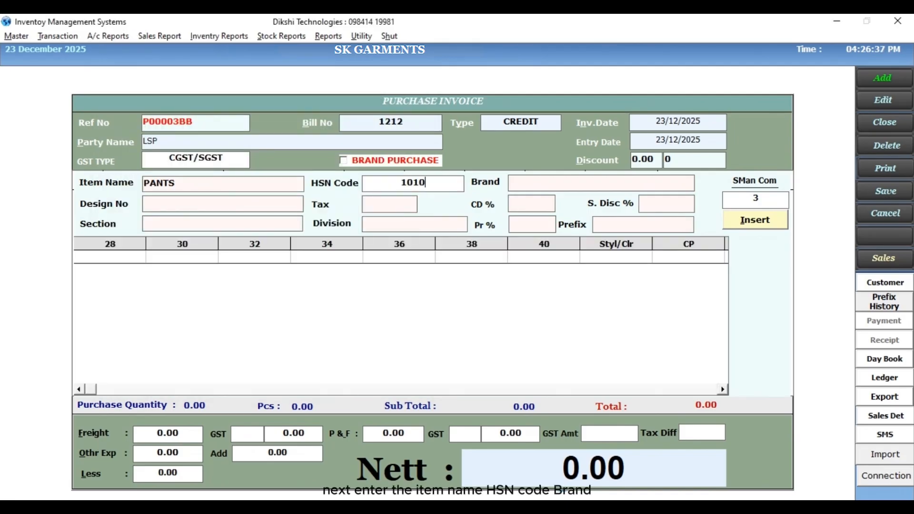
{"action": "key", "text": "Return"}
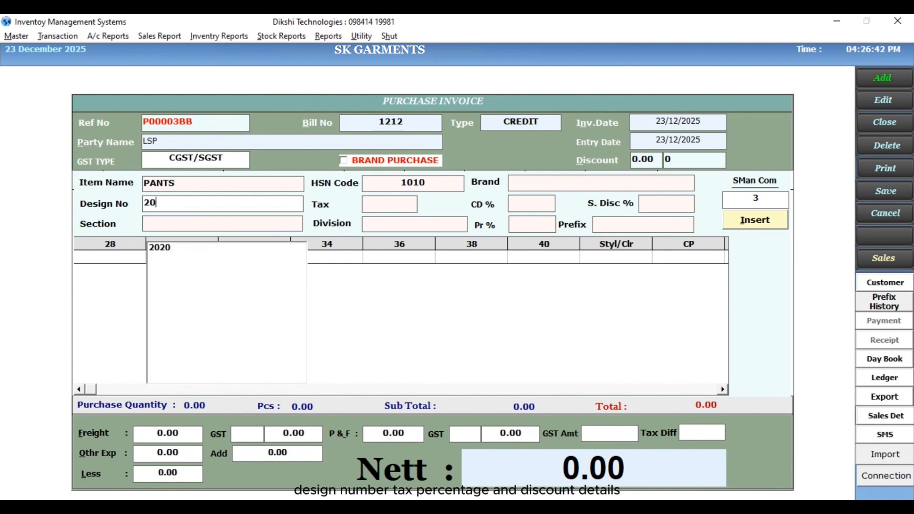
{"action": "key", "text": "Return"}
{"action": "type", "text": "5"}
{"action": "key", "text": "Return"}
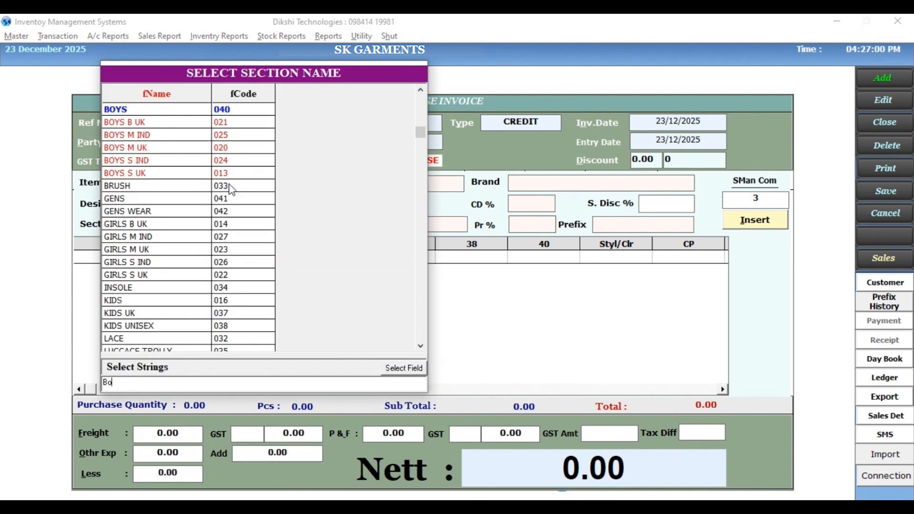
- Assign section BOYS and division READYMADES, and enter quantities 10, 20, 30, 10 and 15 for sizes 28 to 36
{"action": "key", "text": "Return"}
{"action": "type", "text": "J"}
{"action": "key", "text": "Down"}
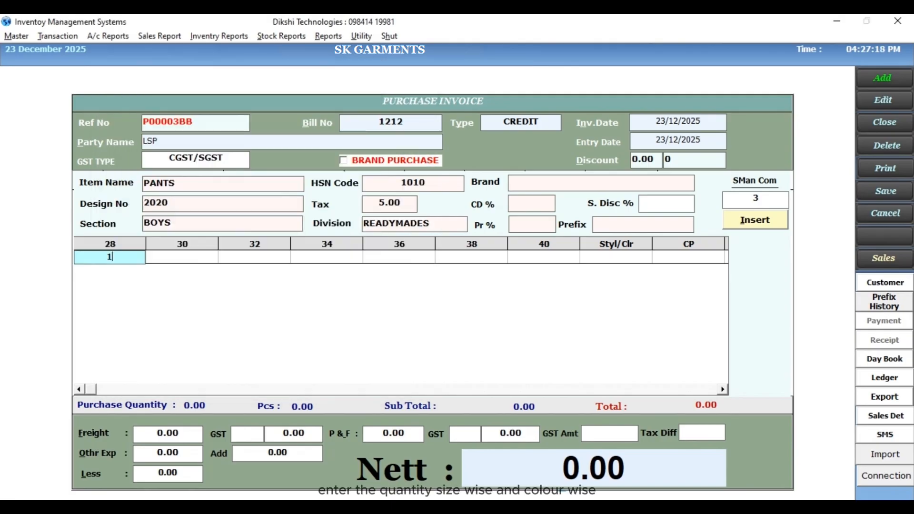
{"action": "type", "text": "0"}
{"action": "key", "text": "Return"}
{"action": "type", "text": "20"}
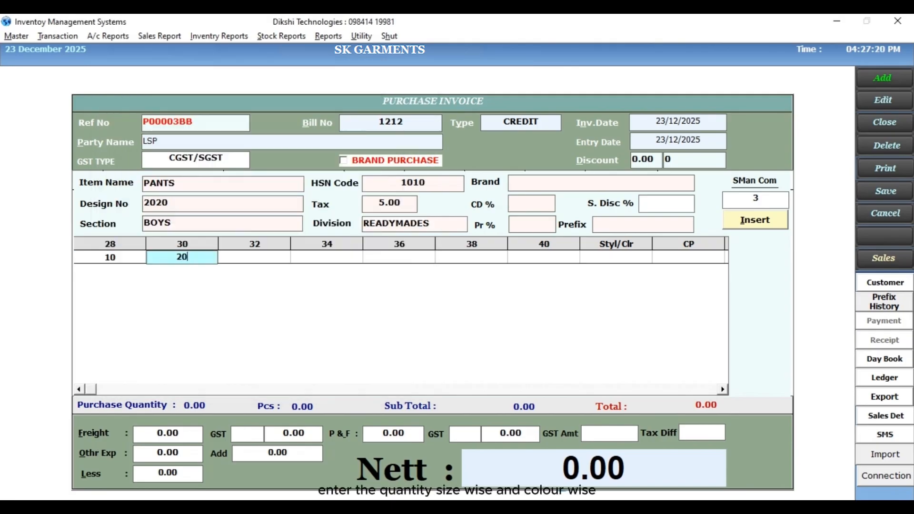
{"action": "key", "text": "Return"}
{"action": "type", "text": "30"}
{"action": "key", "text": "Return"}
{"action": "type", "text": "10"}
{"action": "key", "text": "Return"}
{"action": "type", "text": "1"}
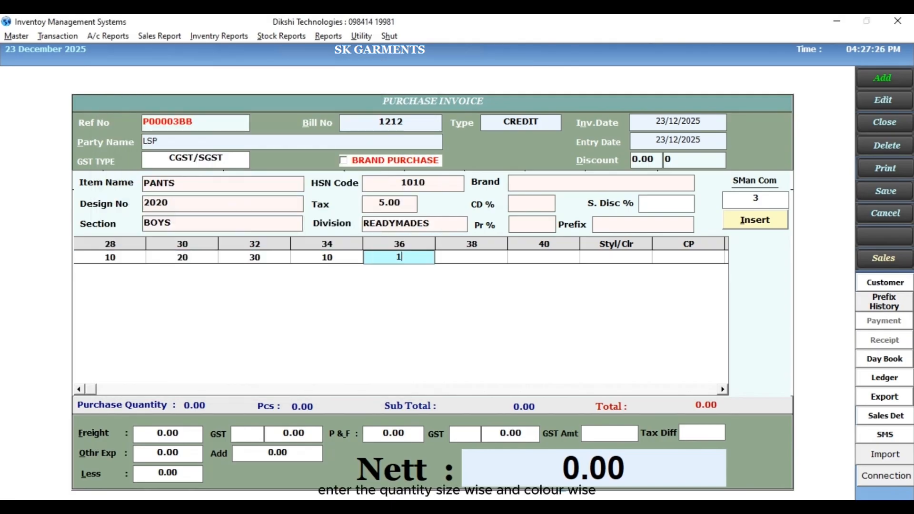
{"action": "type", "text": "5"}
{"action": "key", "text": "Return"}
{"action": "key", "text": "Return"}
- Set the PANTS row's colour to white, cost price to 1000 and profit to 50%, and insert it into the invoice
{"action": "key", "text": "Return"}
{"action": "type", "text": "white"}
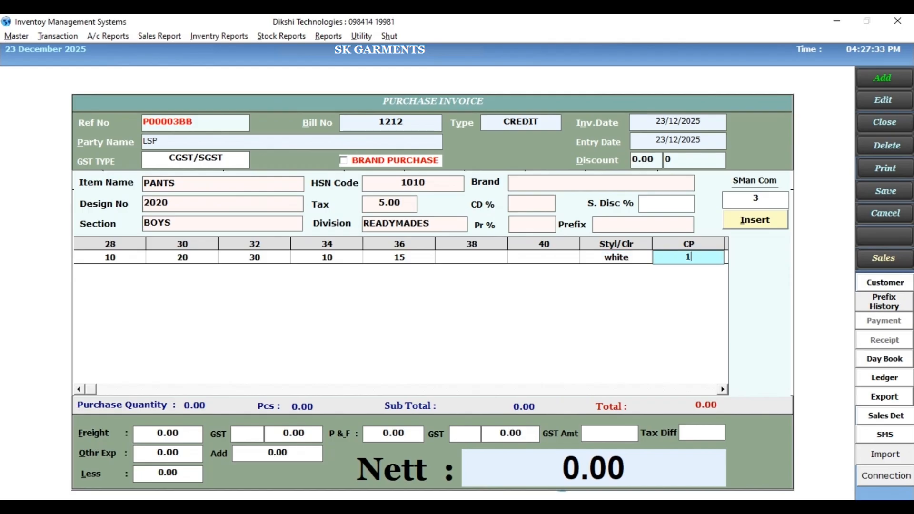
{"action": "type", "text": "1000"}
{"action": "key", "text": "Return"}
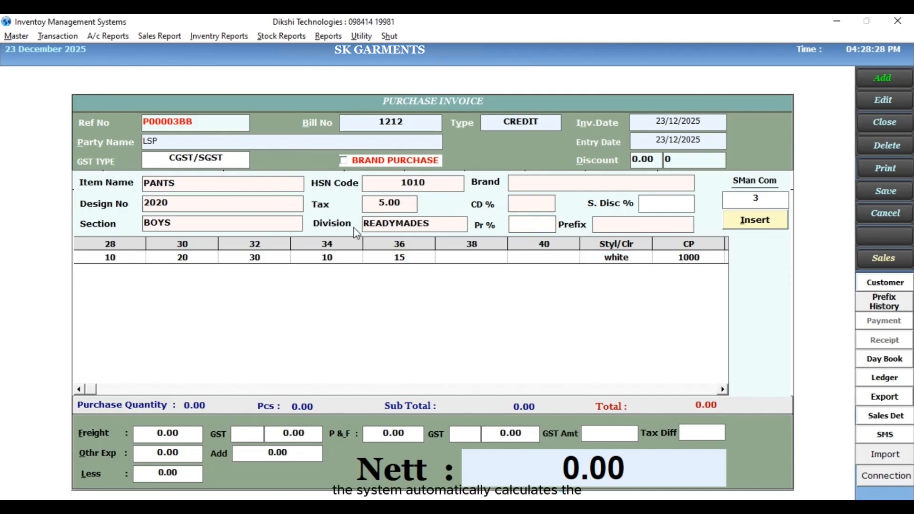
{"action": "type", "text": "50"}
{"action": "key", "text": "Return"}
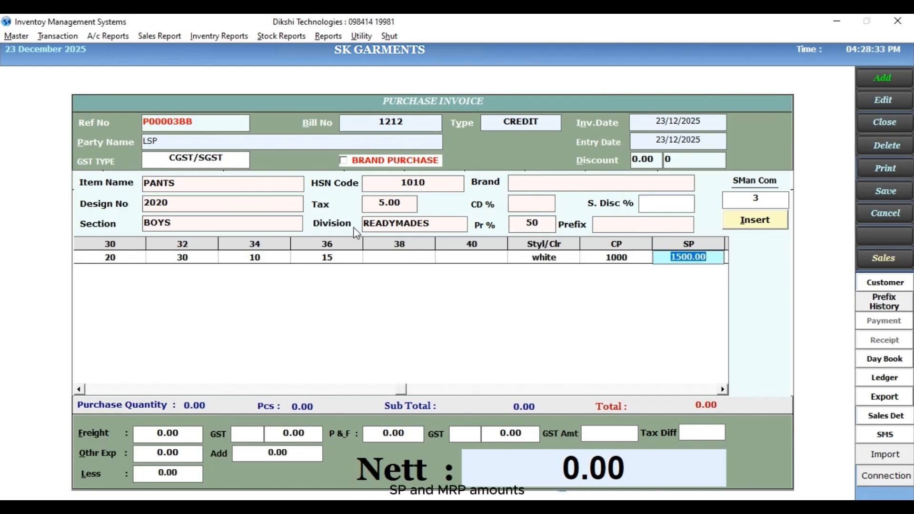
{"action": "key", "text": "Return"}
{"action": "left_click", "coordinate": [754, 220]}
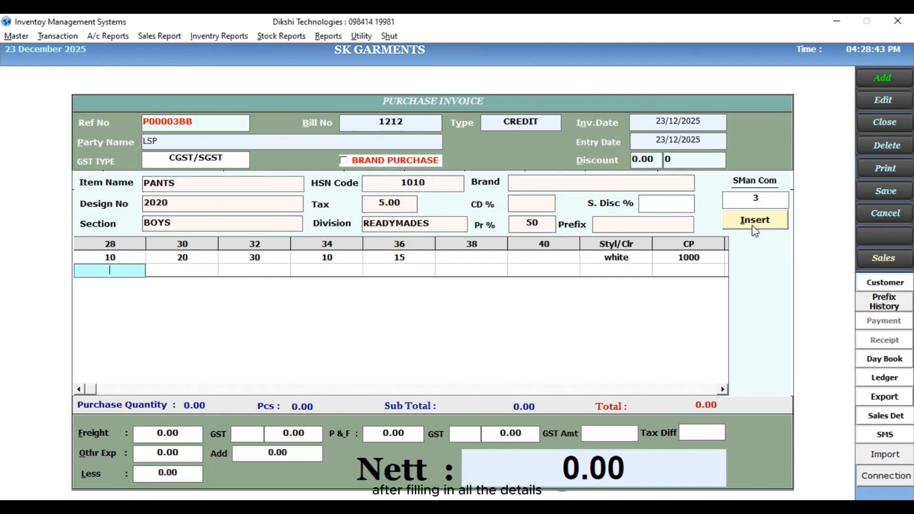
{"action": "left_click", "coordinate": [754, 224]}
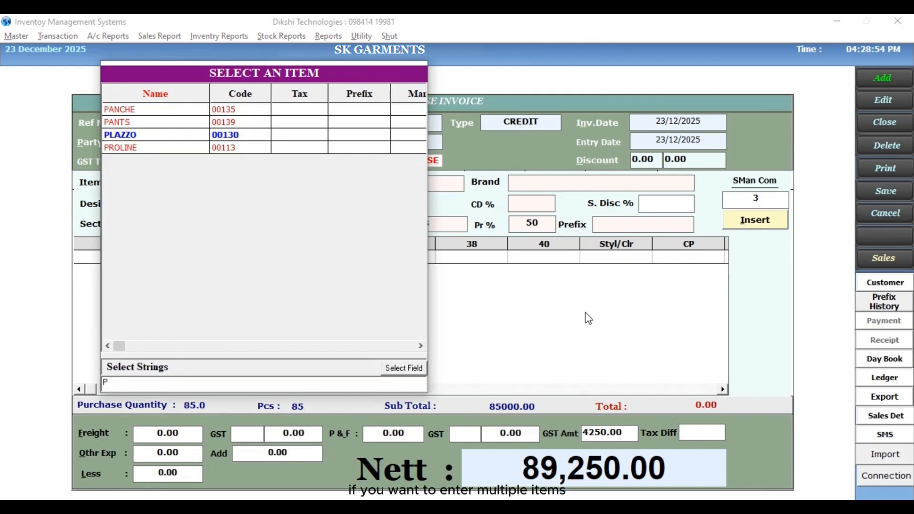
- Enter the second item PLAZZO with HSN code 232, design number 2030 and 4% tax
{"action": "key", "text": "Return"}
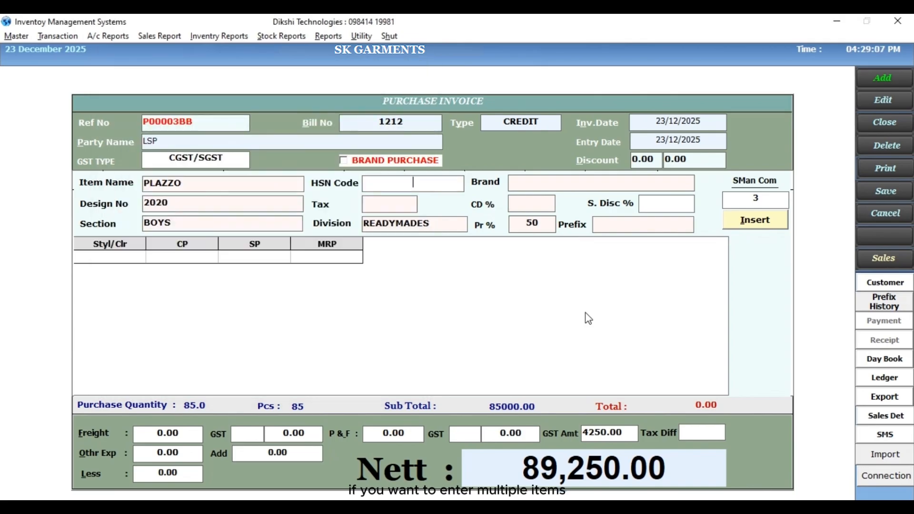
{"action": "type", "text": "232"}
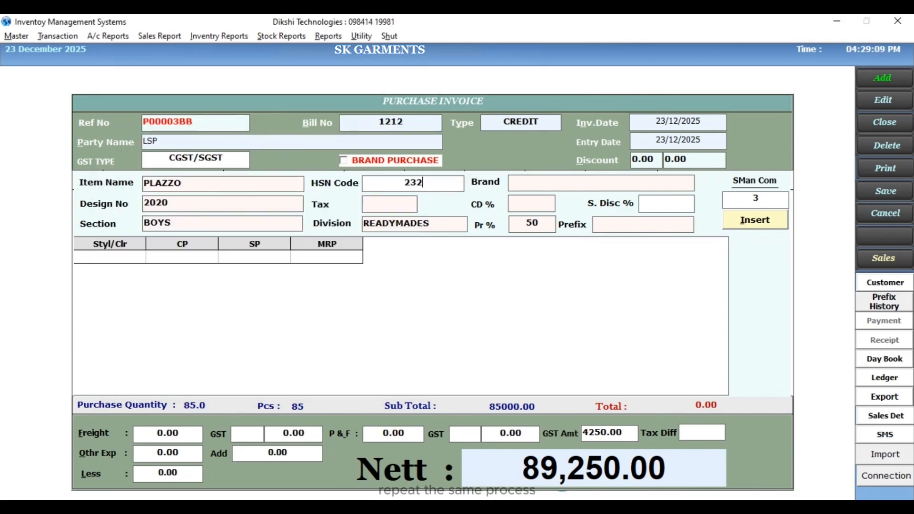
{"action": "key", "text": "Return"}
{"action": "type", "text": "202"}
{"action": "key", "text": "BackSpace"}
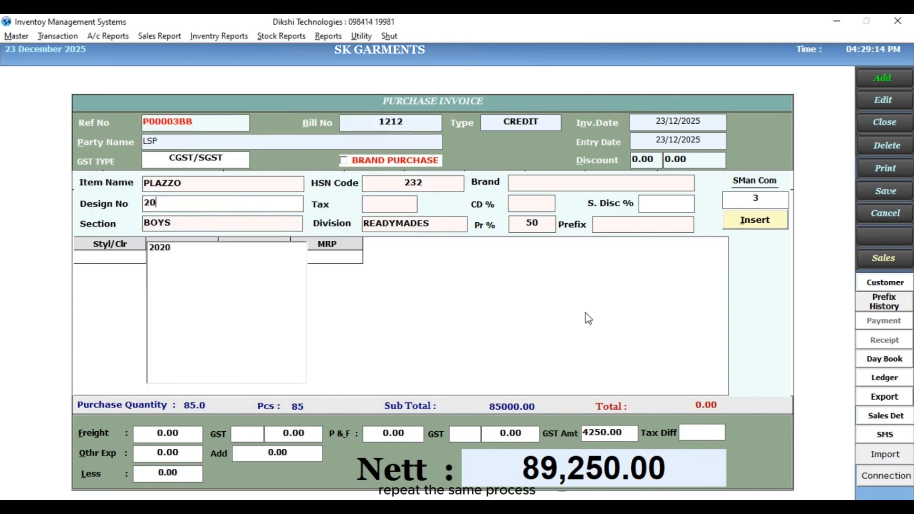
{"action": "type", "text": "30"}
{"action": "key", "text": "Return"}
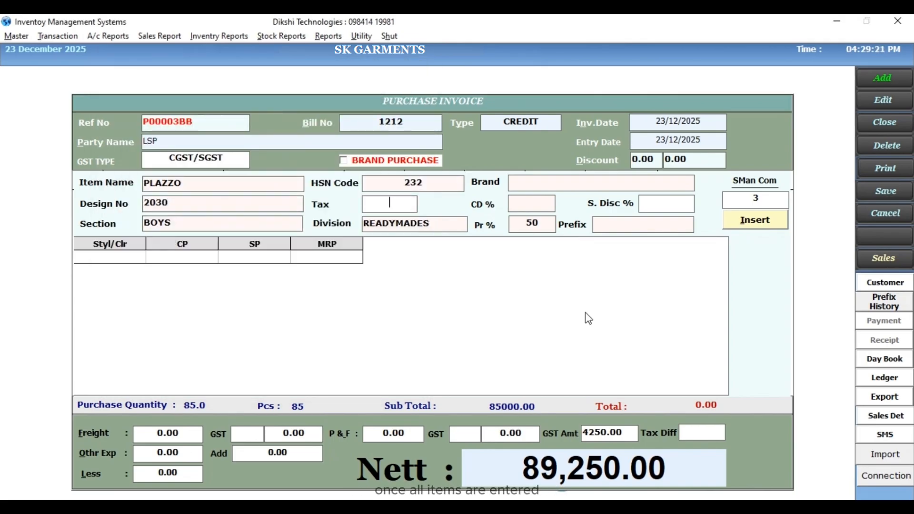
{"action": "type", "text": "4"}
{"action": "key", "text": "Return"}
{"action": "key", "text": "Return"}
{"action": "key", "text": "Return"}
- Complete PLAZZO with section GIRLS B UK, colour black and cost price 500, insert it, and return to the invoice's item list
{"action": "type", "text": "black"}
{"action": "key", "text": "Return"}
{"action": "type", "text": "500"}
{"action": "key", "text": "Return"}
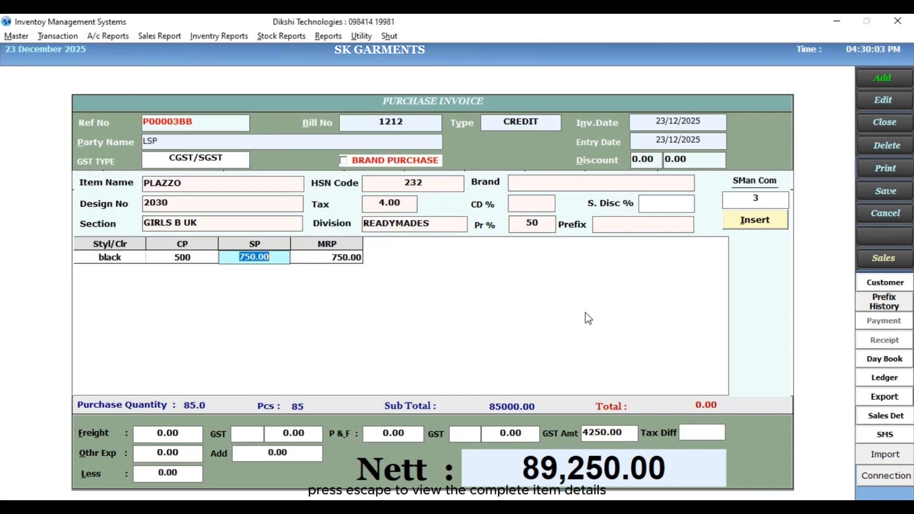
{"action": "left_click", "coordinate": [762, 221]}
{"action": "key", "text": "Escape"}
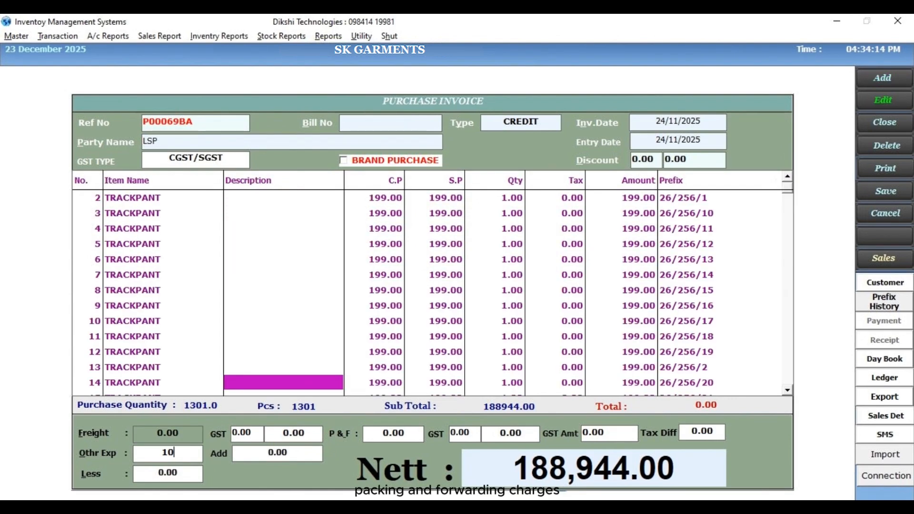
- Enter other expenses of 1000 and a less amount of 2000 on the LSP TRACKPANT invoice
{"action": "type", "text": "000"}
{"action": "left_click", "coordinate": [182, 477]}
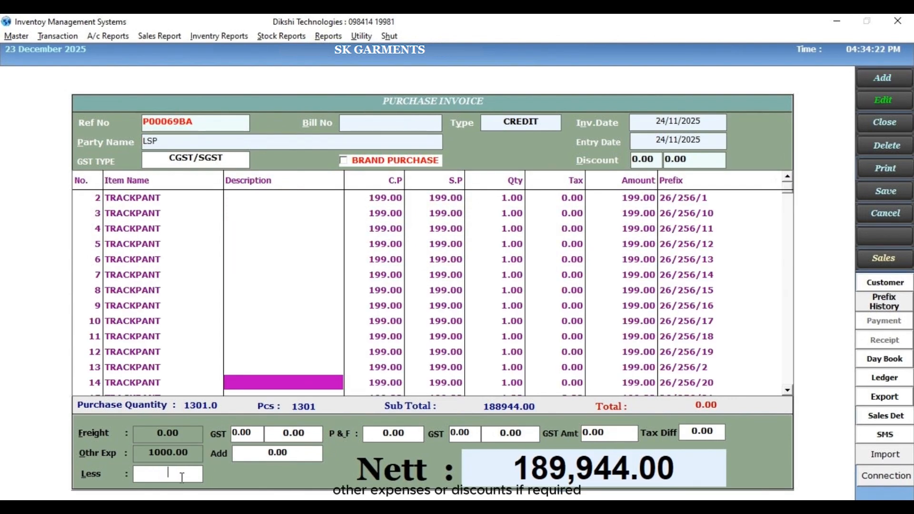
{"action": "type", "text": "2000"}
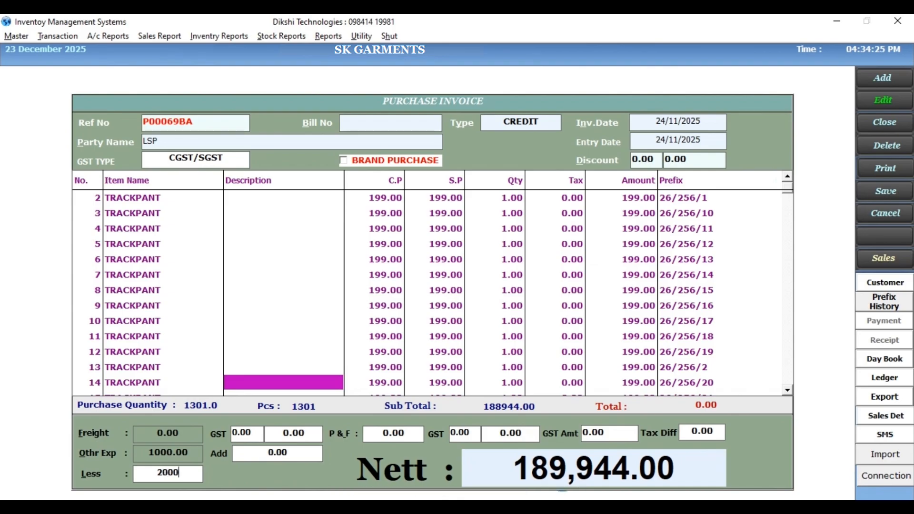
{"action": "key", "text": "Return"}
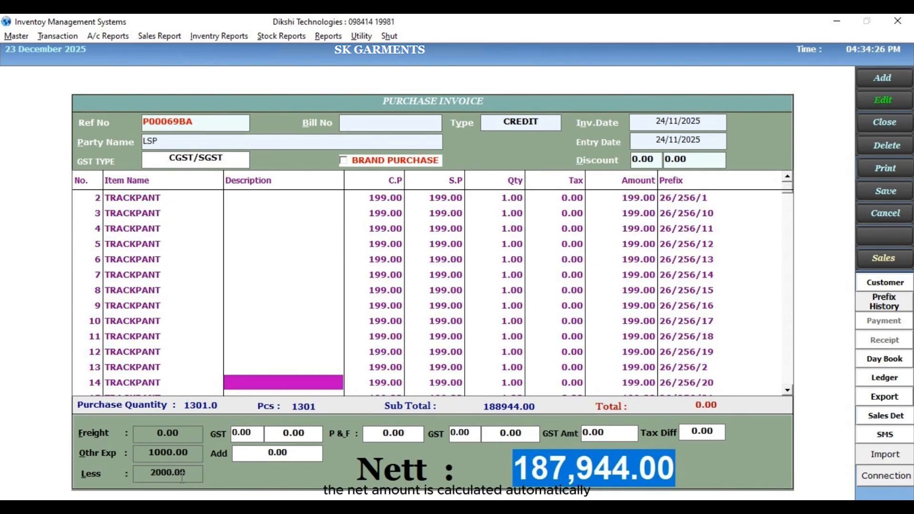
{"action": "key", "text": "Return"}
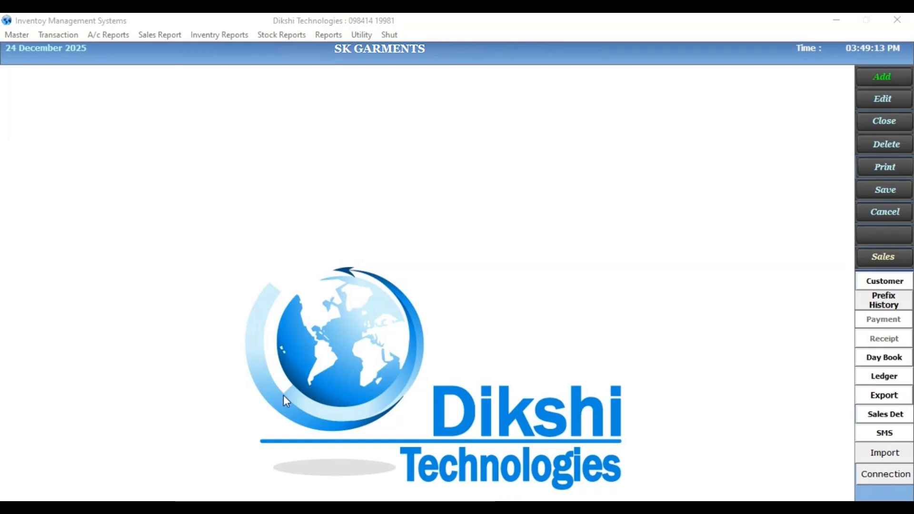
- Start a new manual-prefix purchase invoice with bill number 123 and type CREDIT
{"action": "left_click", "coordinate": [41, 35]}
{"action": "left_click", "coordinate": [46, 65]}
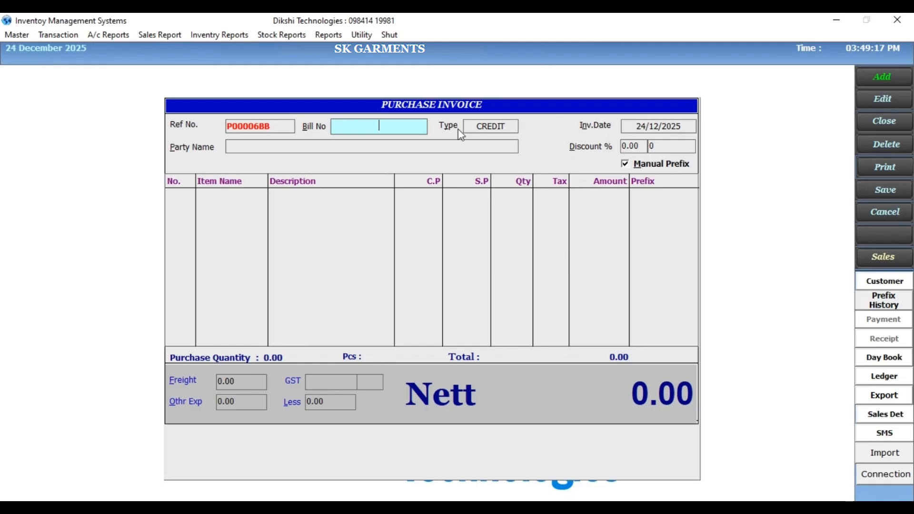
{"action": "type", "text": "123"}
{"action": "key", "text": "Return"}
{"action": "key", "text": "space"}
{"action": "key", "text": "space"}
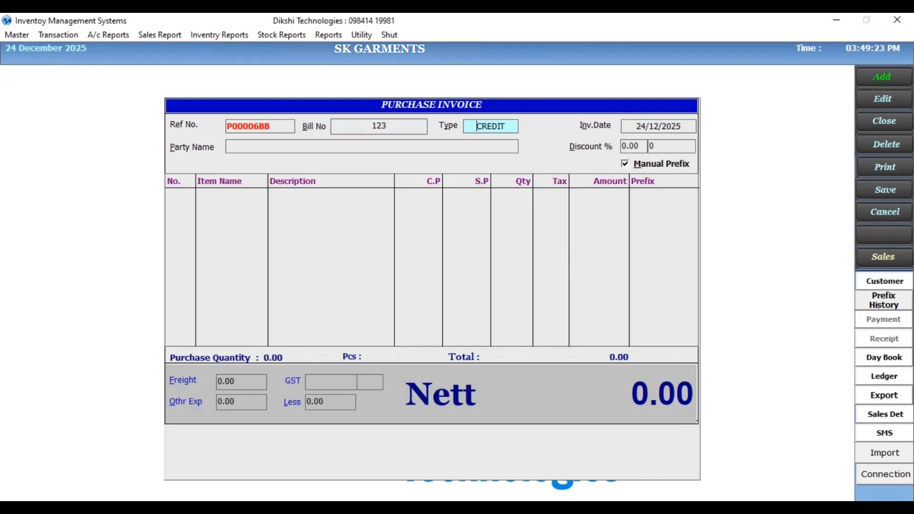
{"action": "key", "text": "Return"}
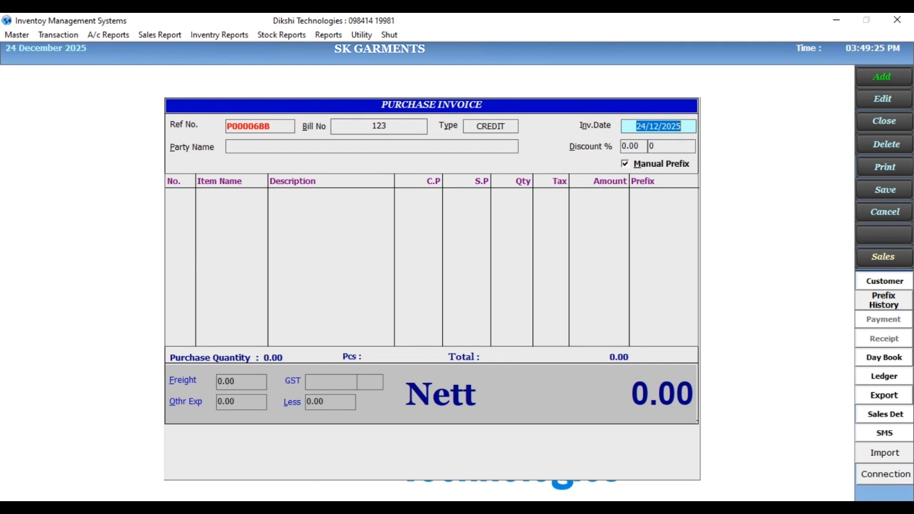
- Keep the invoice date 24/12/2025, set the discount to 3% and choose LSP as the party
{"action": "key", "text": "Return"}
{"action": "type", "text": "3"}
{"action": "key", "text": "Return"}
{"action": "type", "text": "l"}
{"action": "key", "text": "Return"}
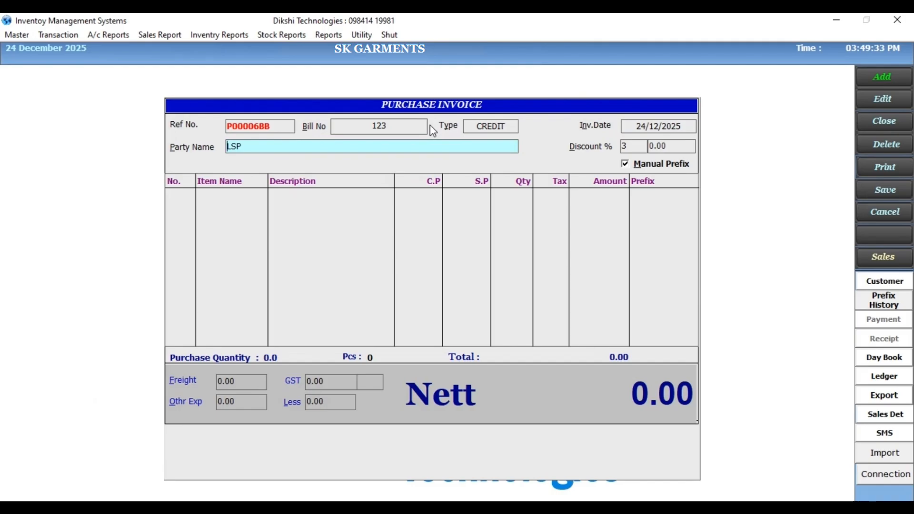
- Enter tag details with prefix 455, item BLANKET 399 PER KG, style number 675 and HSN code 345
{"action": "key", "text": "Return"}
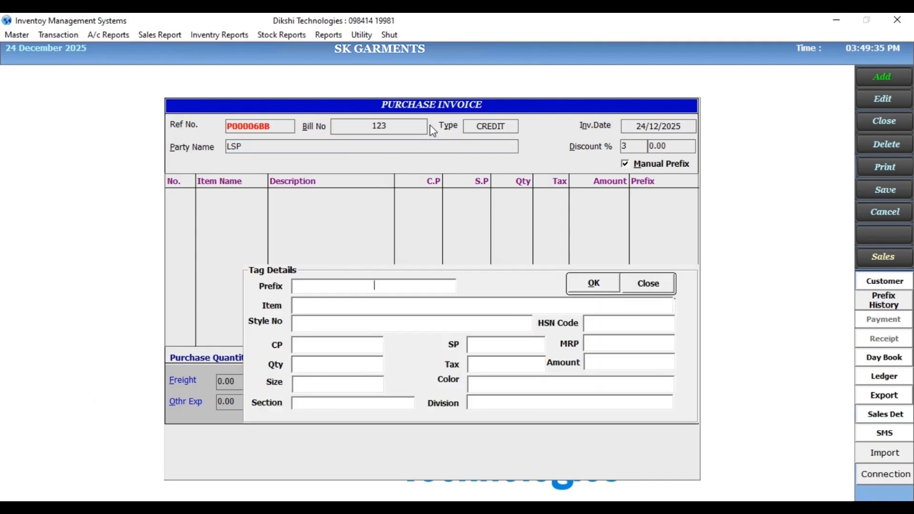
{"action": "type", "text": "455"}
{"action": "key", "text": "Return"}
{"action": "key", "text": "Return"}
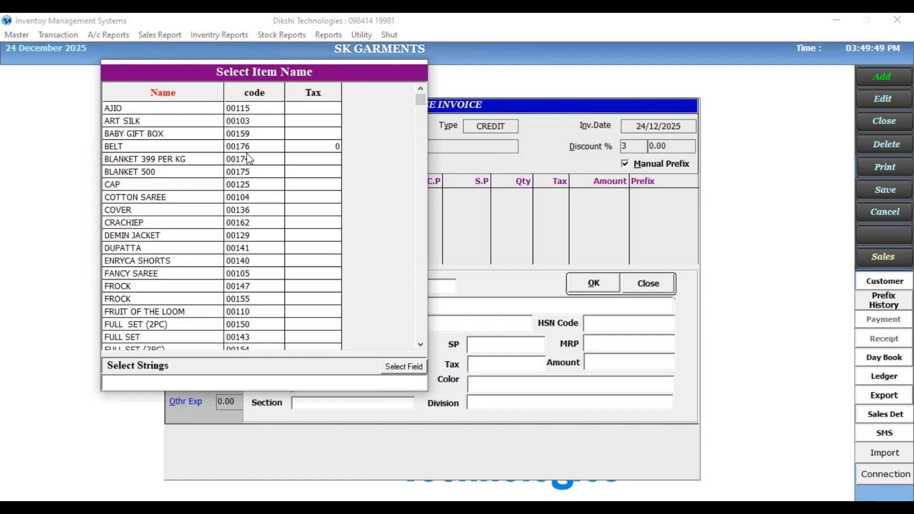
{"action": "double_click", "coordinate": [287, 156]}
{"action": "type", "text": "675"}
{"action": "key", "text": "Return"}
{"action": "type", "text": "345"}
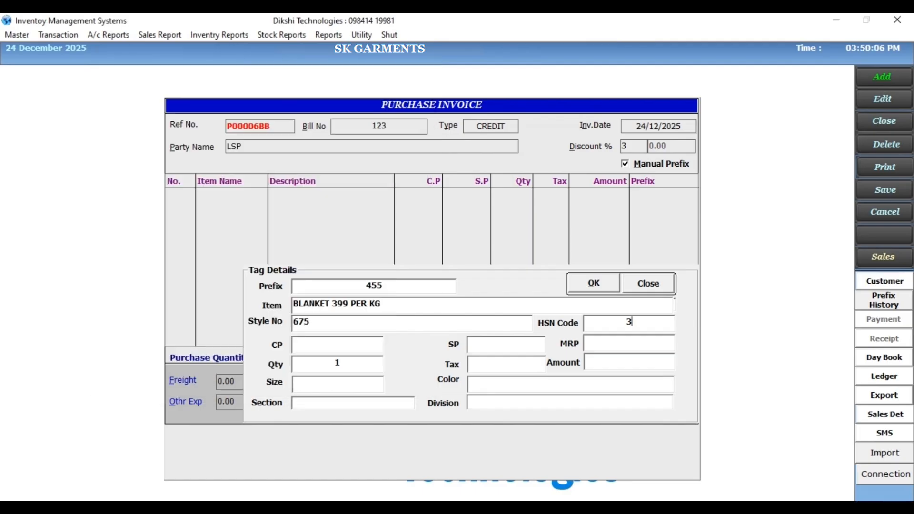
{"action": "type", "text": "1000"}
{"action": "type", "text": "1500"}
- Set the blanket's cost price to 1000, selling price to 1500, MRP to 1600, quantity to 5 and tax to 5
{"action": "key", "text": "Return"}
{"action": "type", "text": "1600"}
{"action": "key", "text": "BackSpace"}
{"action": "type", "text": "5"}
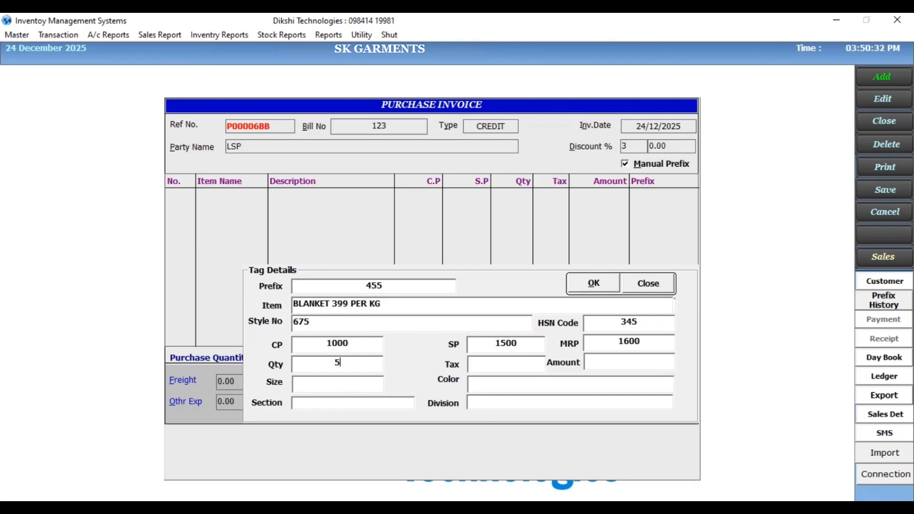
{"action": "key", "text": "Return"}
{"action": "type", "text": "5"}
{"action": "key", "text": "Return"}
- Choose size 05, colour RED, section BOYS and division READYMADES for the blanket, and add it to the invoice
{"action": "key", "text": "Return"}
{"action": "key", "text": "Return"}
{"action": "double_click", "coordinate": [204, 212]}
{"action": "left_click", "coordinate": [522, 387]}
{"action": "key", "text": "Return"}
{"action": "double_click", "coordinate": [218, 119]}
{"action": "key", "text": "Return"}
{"action": "double_click", "coordinate": [188, 130]}
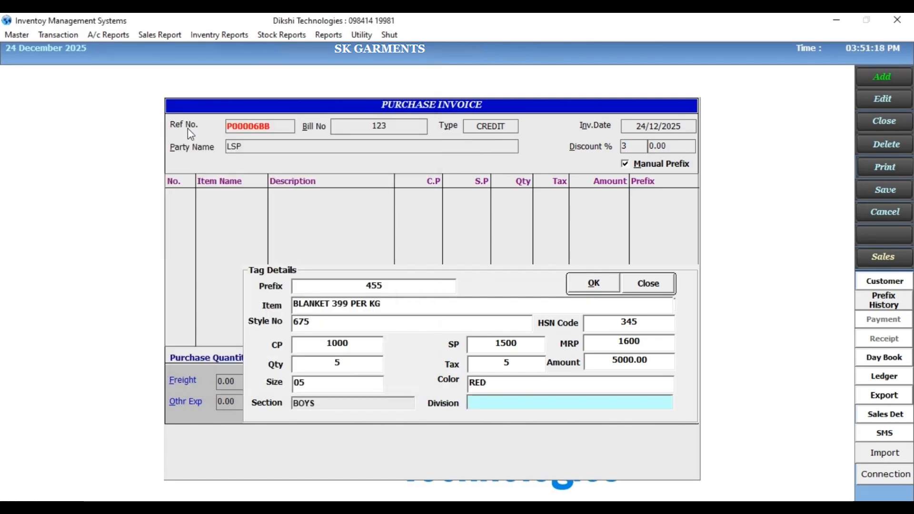
{"action": "key", "text": "Return"}
{"action": "double_click", "coordinate": [176, 159]}
{"action": "key", "text": "Return"}
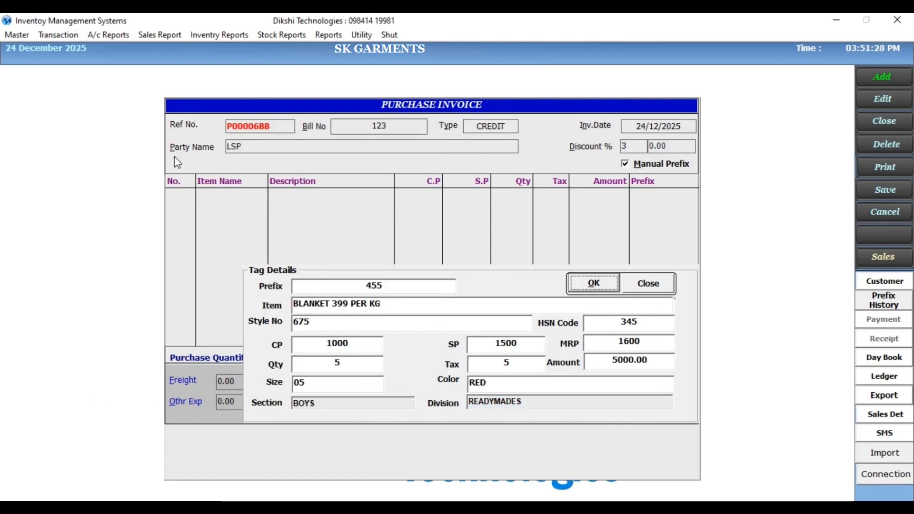
{"action": "key", "text": "Return"}
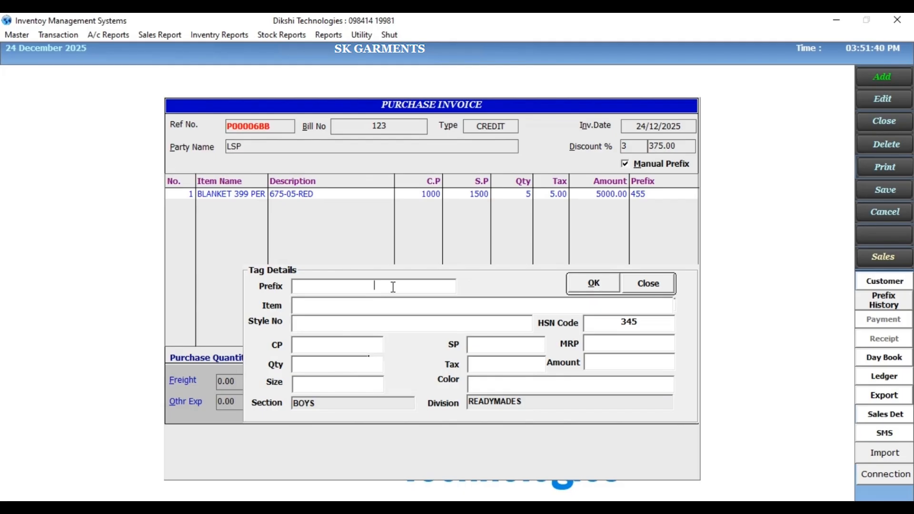
- Enter a second tag with prefix 234, item CAP and style number 2444
{"action": "type", "text": "234"}
{"action": "key", "text": "Return"}
{"action": "type", "text": "CAP"}
{"action": "key", "text": "Return"}
{"action": "type", "text": "2444"}
{"action": "key", "text": "Return"}
- Add the cap with CP 100, SP 120, MRP 150, quantity 4, tax 3, size 05 and colour WHITE, and close the tag details
{"action": "type", "text": "100"}
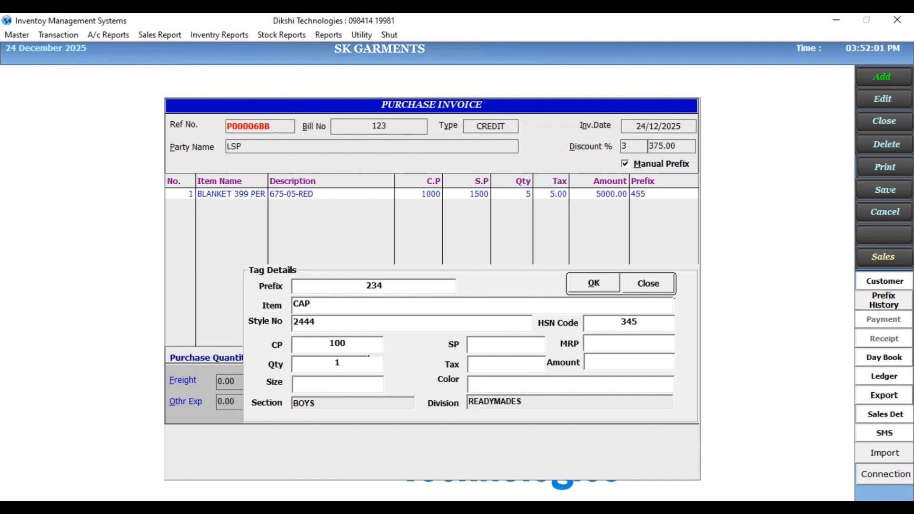
{"action": "type", "text": "120"}
{"action": "key", "text": "Return"}
{"action": "type", "text": "150"}
{"action": "type", "text": "4"}
{"action": "key", "text": "Return"}
{"action": "type", "text": "3"}
{"action": "key", "text": "Return"}
{"action": "left_click", "coordinate": [642, 285]}
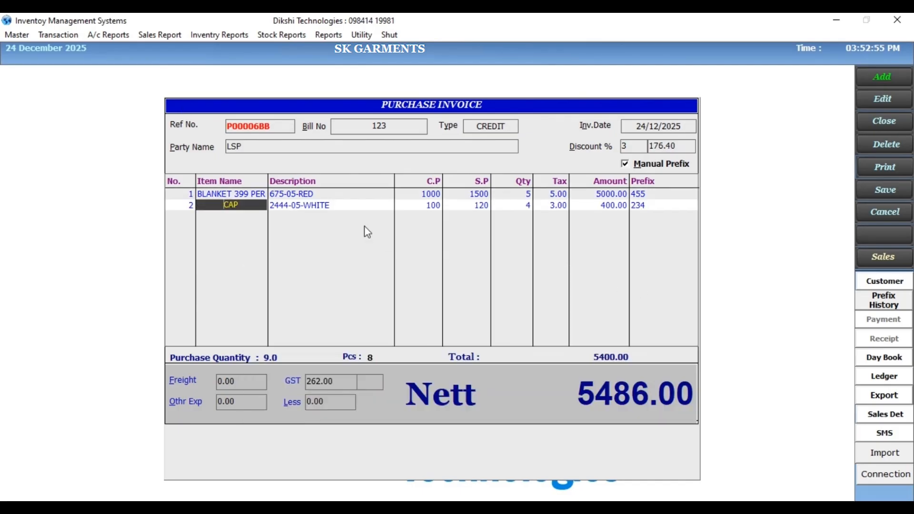
- Enter freight of 100, other expenses of 500 and a less amount of 100, and save the purchase invoice
{"action": "left_click", "coordinate": [251, 193]}
{"action": "left_click", "coordinate": [247, 205]}
{"action": "left_click", "coordinate": [249, 382]}
{"action": "type", "text": "100"}
{"action": "key", "text": "Return"}
{"action": "type", "text": "500"}
{"action": "key", "text": "Return"}
{"action": "type", "text": "100"}
{"action": "key", "text": "Return"}
{"action": "key", "text": "Return"}
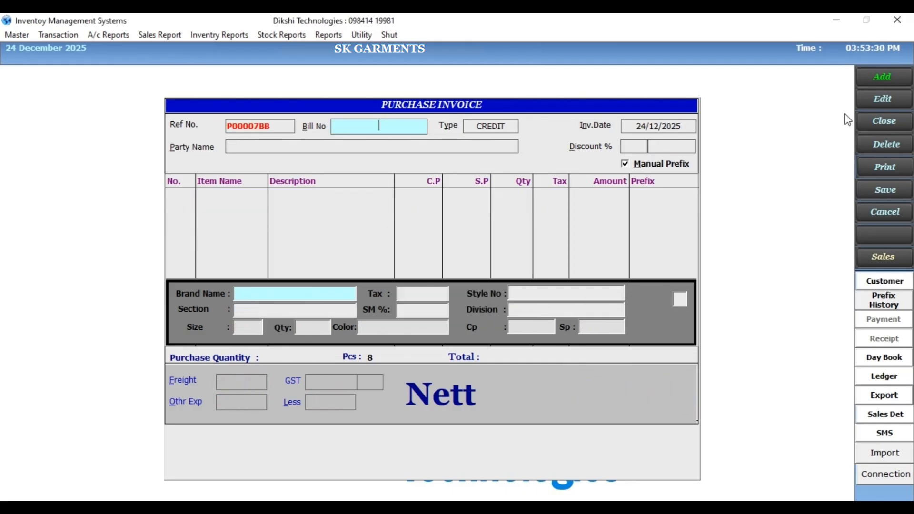
- Switch the purchase invoice form to edit mode
{"action": "left_click", "coordinate": [872, 101]}
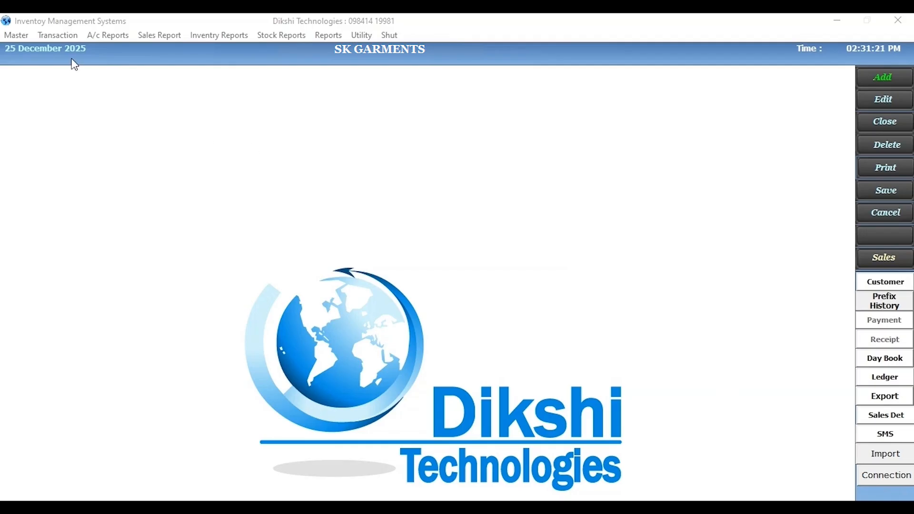
- Open a new Purchase Return entry
{"action": "left_click", "coordinate": [42, 34]}
{"action": "left_click", "coordinate": [46, 81]}
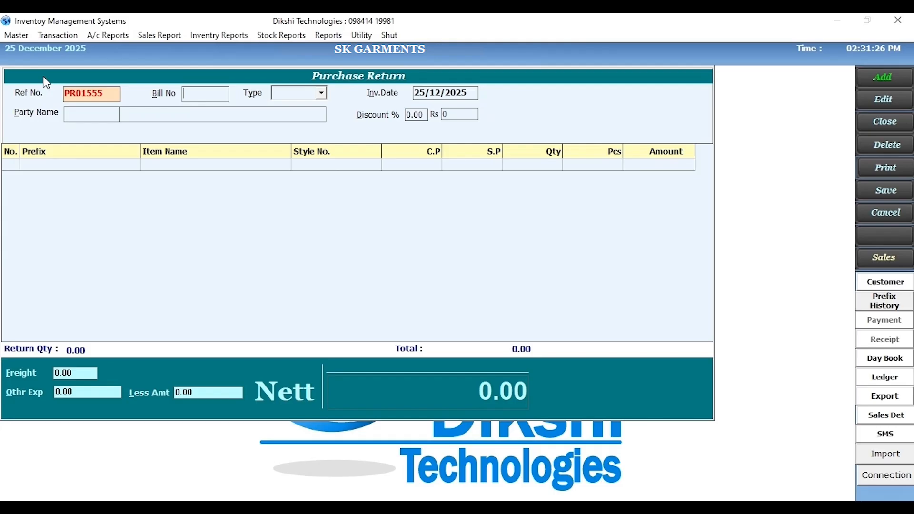
- Fill in the purchase return header with bill number 1212, type CREDIT and party LSP
{"action": "type", "text": "1212"}
{"action": "left_click", "coordinate": [322, 93]}
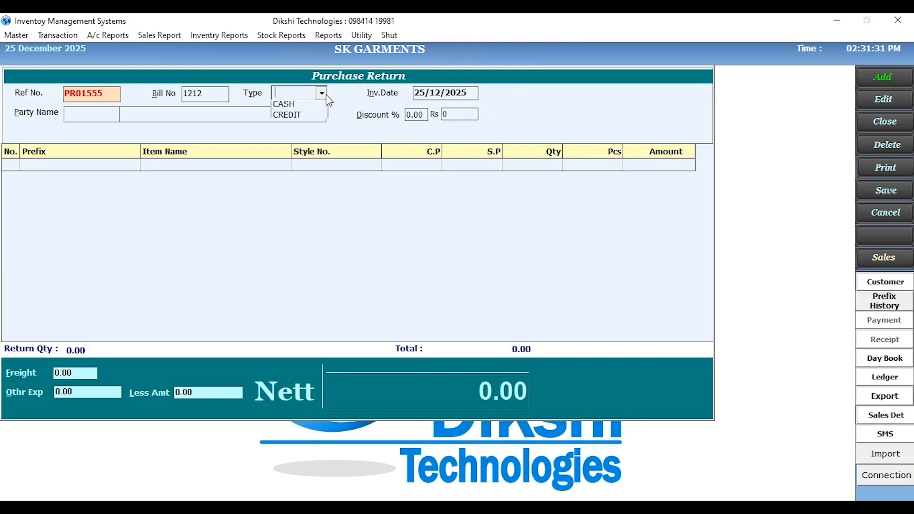
{"action": "left_click", "coordinate": [306, 117]}
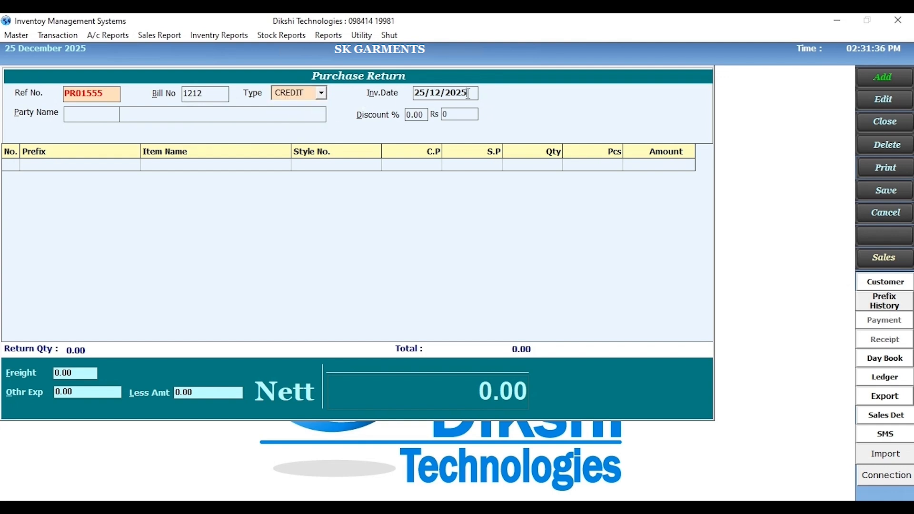
{"action": "key", "text": "Return"}
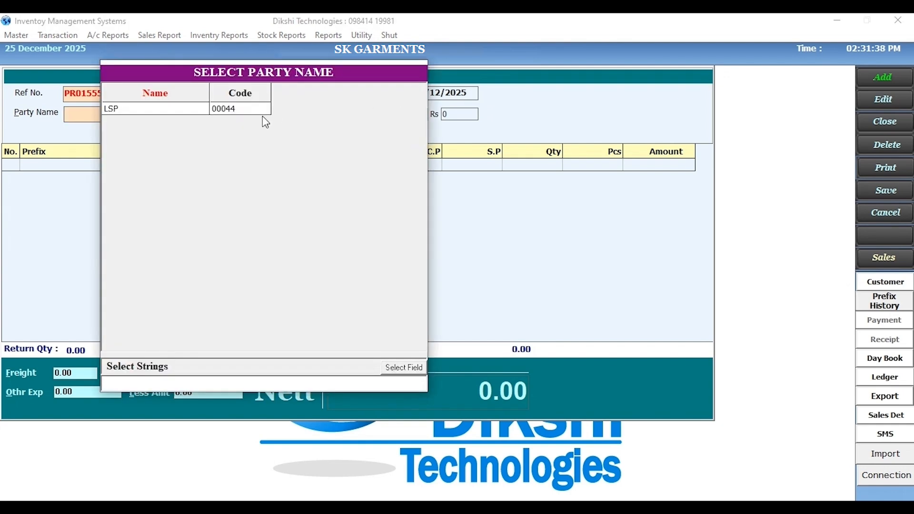
{"action": "left_click", "coordinate": [240, 110]}
{"action": "key", "text": "Return"}
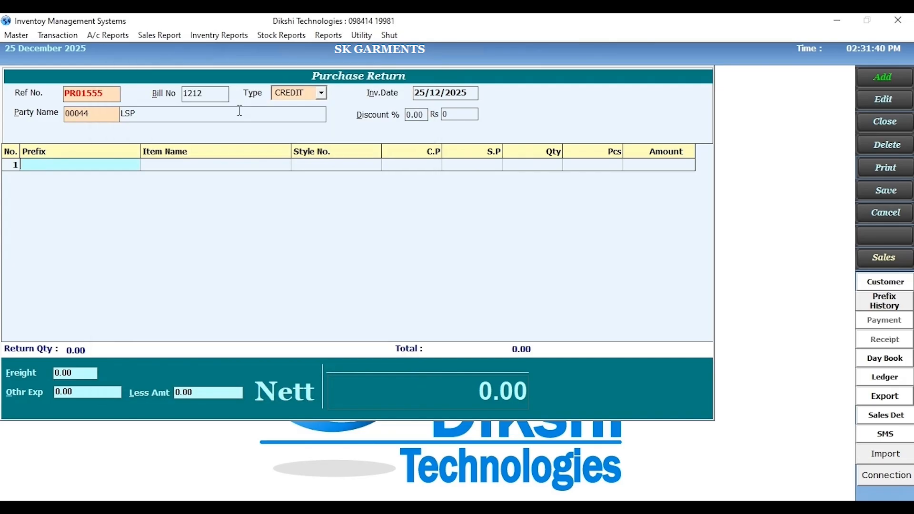
- Add the TUPPATTA item with prefix 26/394/148 and quantity 2 to the purchase return
{"action": "type", "text": "26/394/148"}
{"action": "key", "text": "Return"}
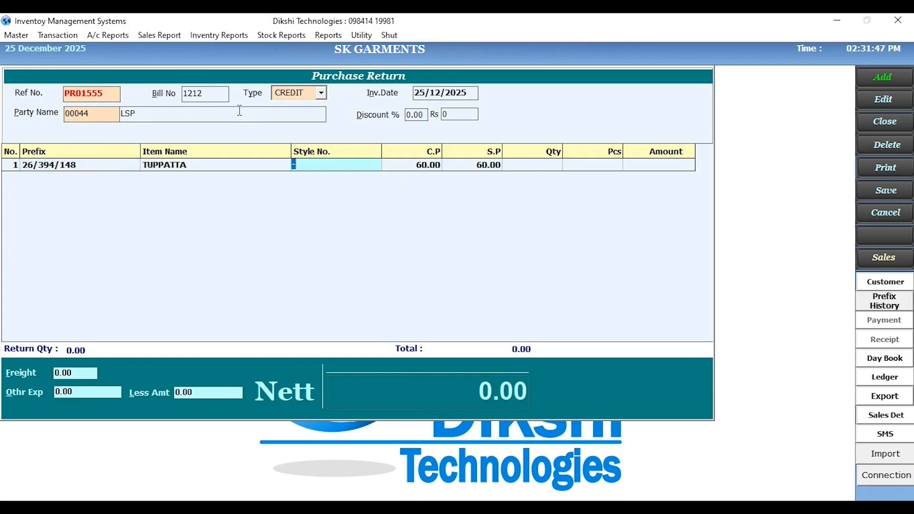
{"action": "key", "text": "Return"}
{"action": "key", "text": "Return"}
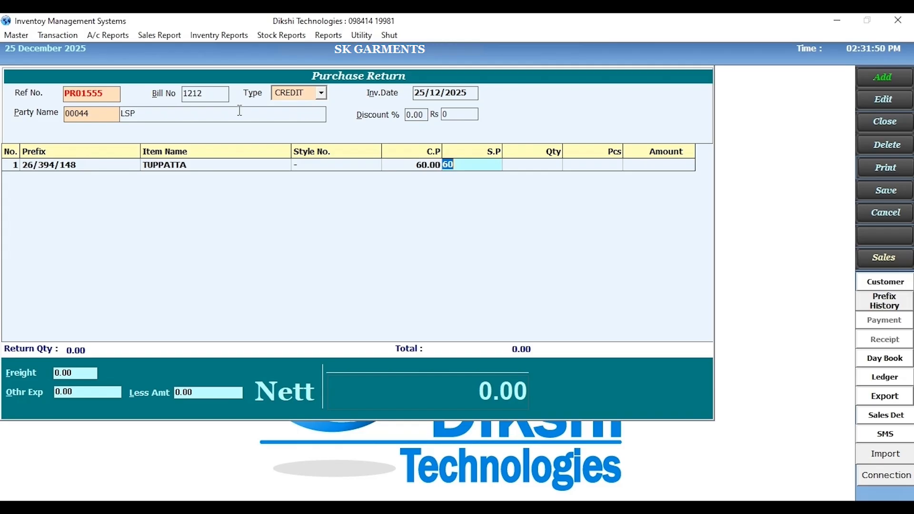
{"action": "key", "text": "Return"}
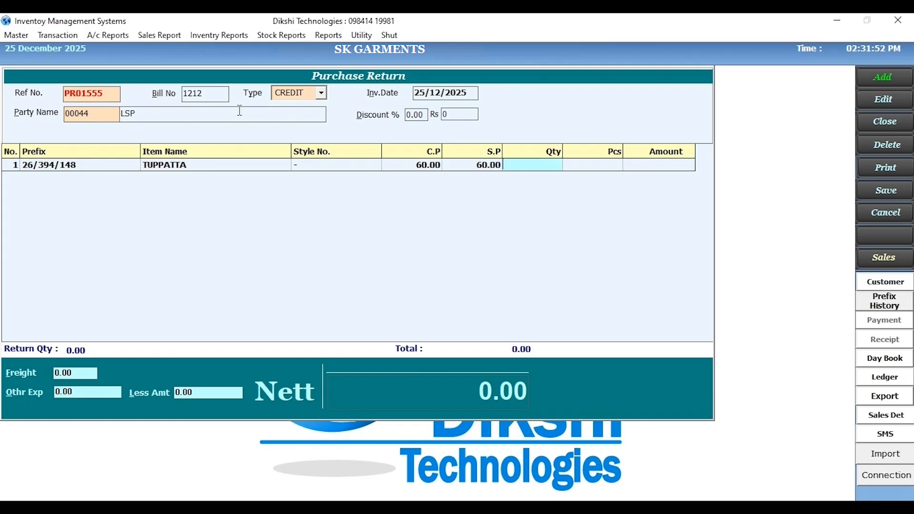
{"action": "type", "text": "2"}
{"action": "key", "text": "Return"}
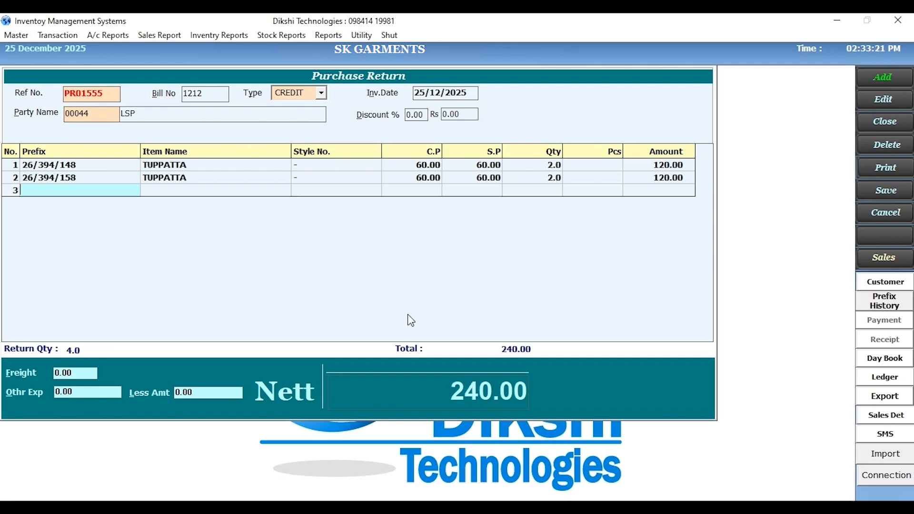
- Enter freight of 100, other expenses of 200 and a less amount of 50, and save the purchase return
{"action": "left_click", "coordinate": [83, 372]}
{"action": "type", "text": "100"}
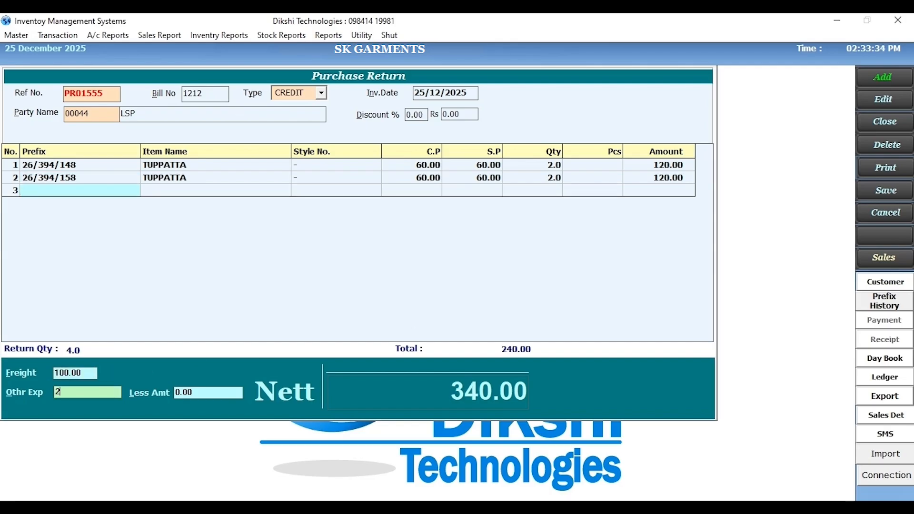
{"action": "type", "text": "00"}
{"action": "key", "text": "Return"}
{"action": "type", "text": "50"}
{"action": "key", "text": "Return"}
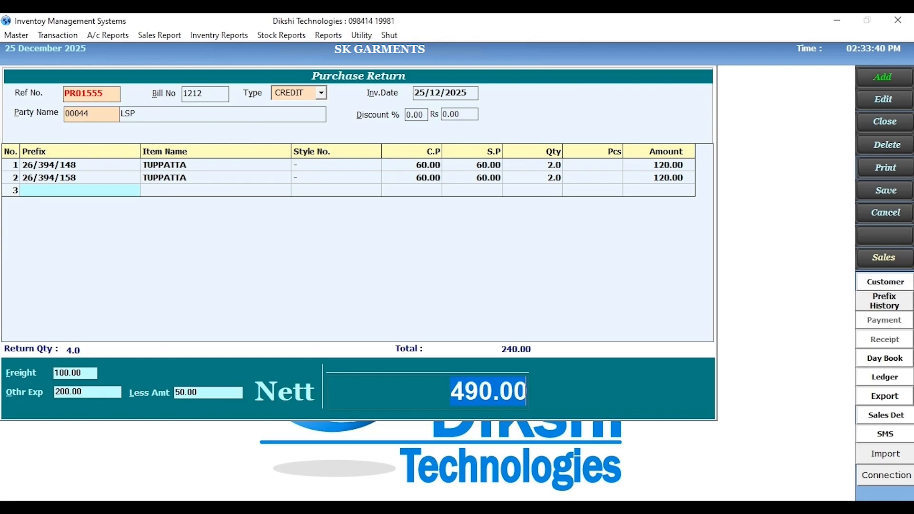
{"action": "key", "text": "Return"}
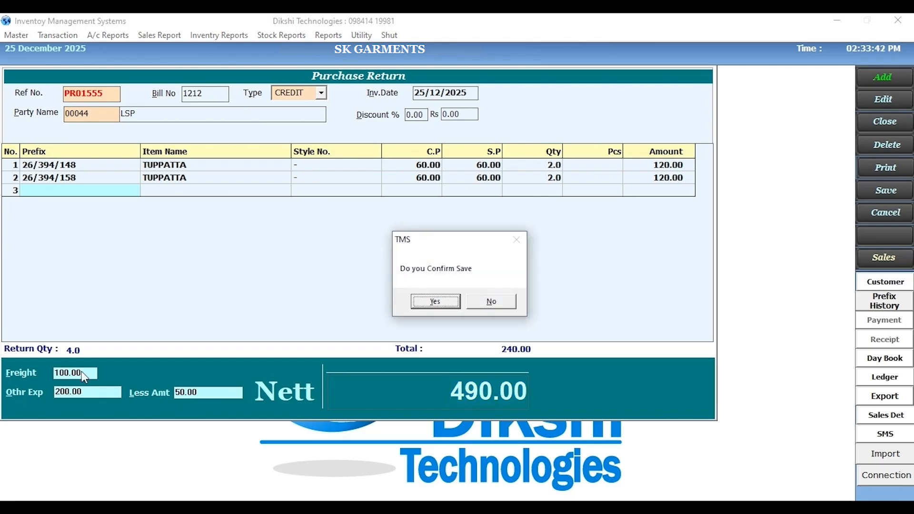
{"action": "left_click", "coordinate": [430, 302]}
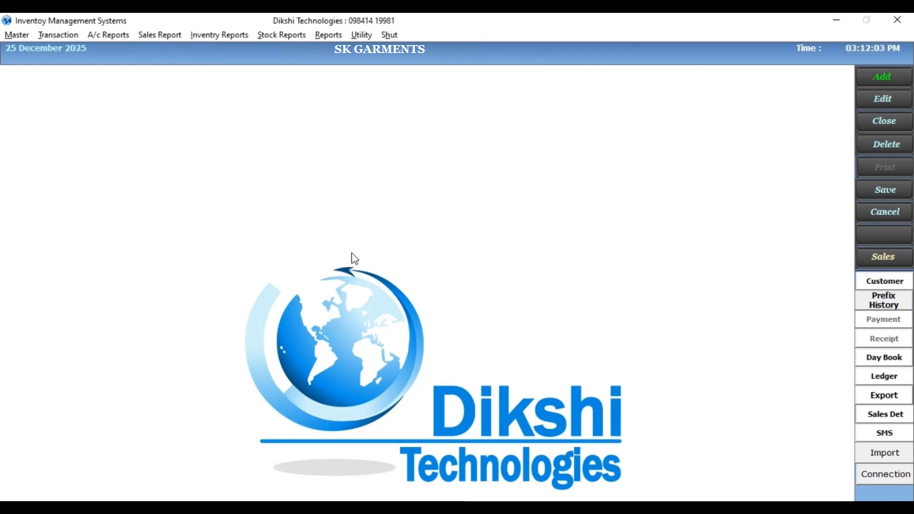
- Open a new Sales Invoice and add the TOPS items with prefixes 26/166/3, 26/166/2 and 26/166/1
{"action": "left_click", "coordinate": [45, 35]}
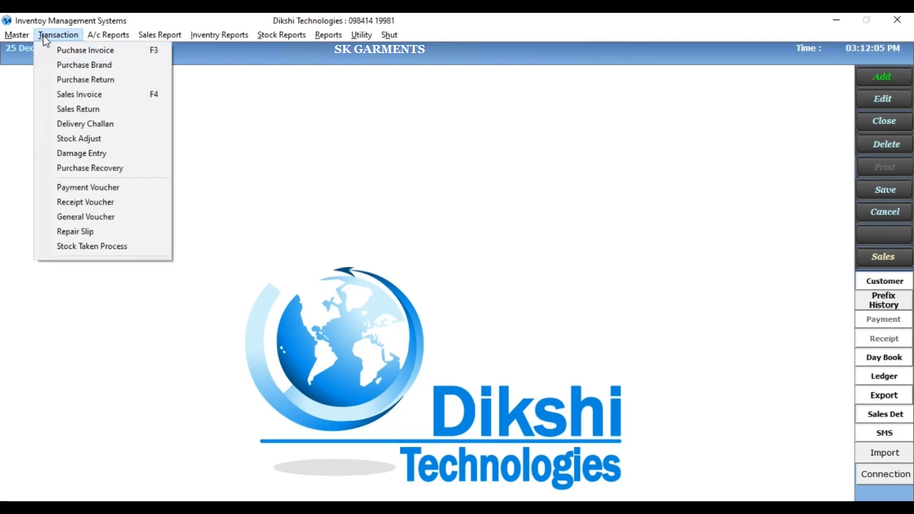
{"action": "left_click", "coordinate": [42, 93]}
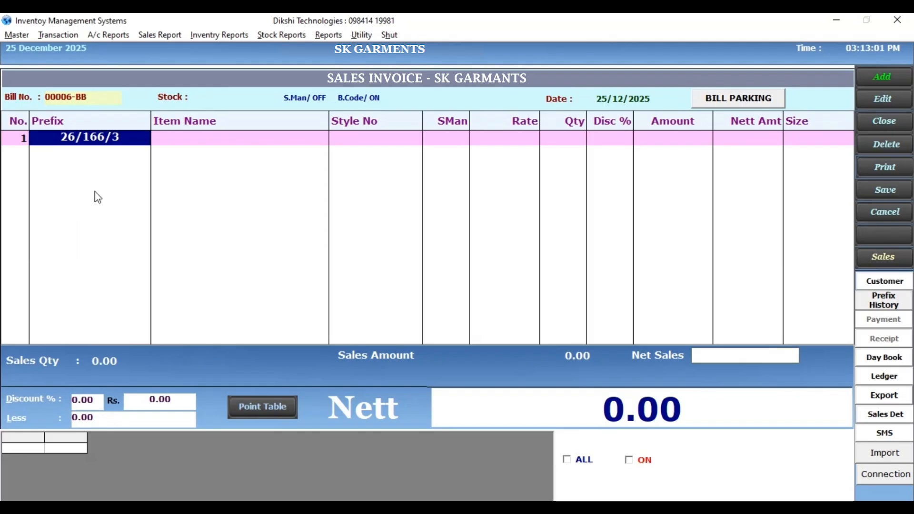
{"action": "key", "text": "Return"}
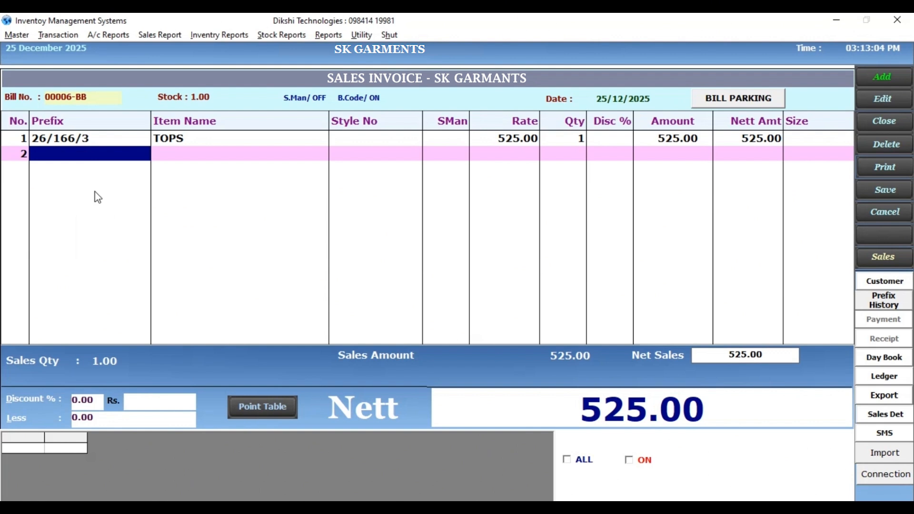
{"action": "type", "text": "26/166/2"}
{"action": "key", "text": "Return"}
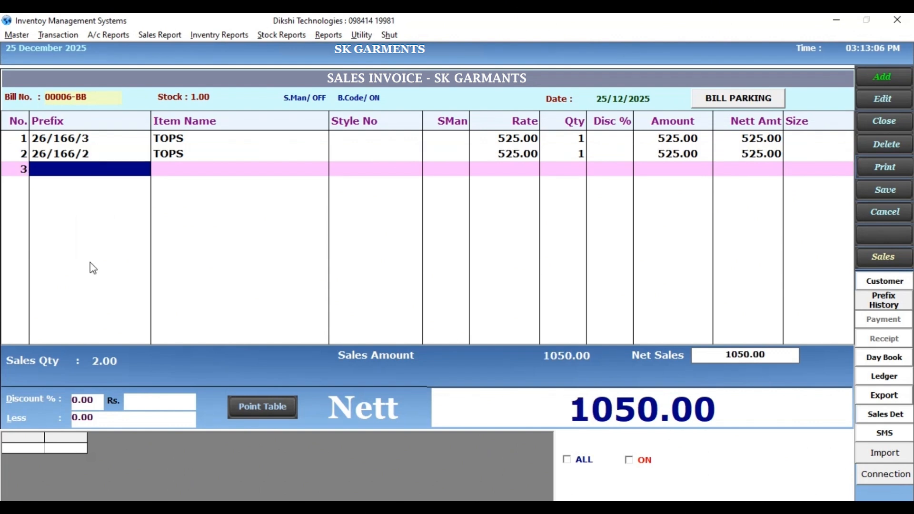
{"action": "type", "text": "26/166/1"}
{"action": "key", "text": "Return"}
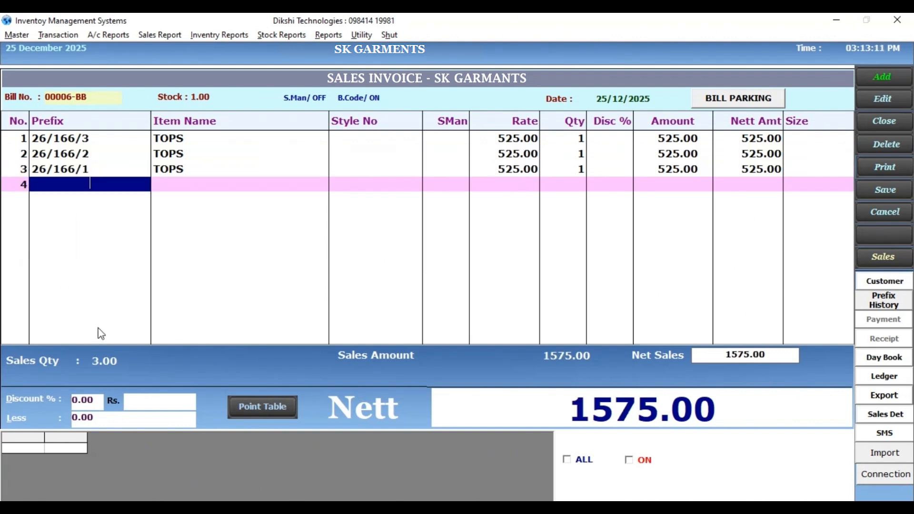
- Apply a 10% discount and a less amount of 100 to the sales invoice
{"action": "key", "text": "Return"}
{"action": "type", "text": "10"}
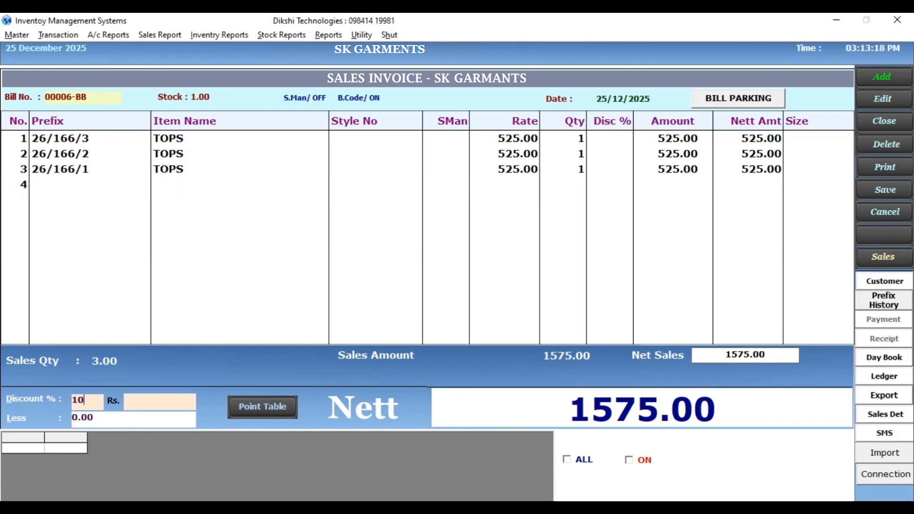
{"action": "key", "text": "Return"}
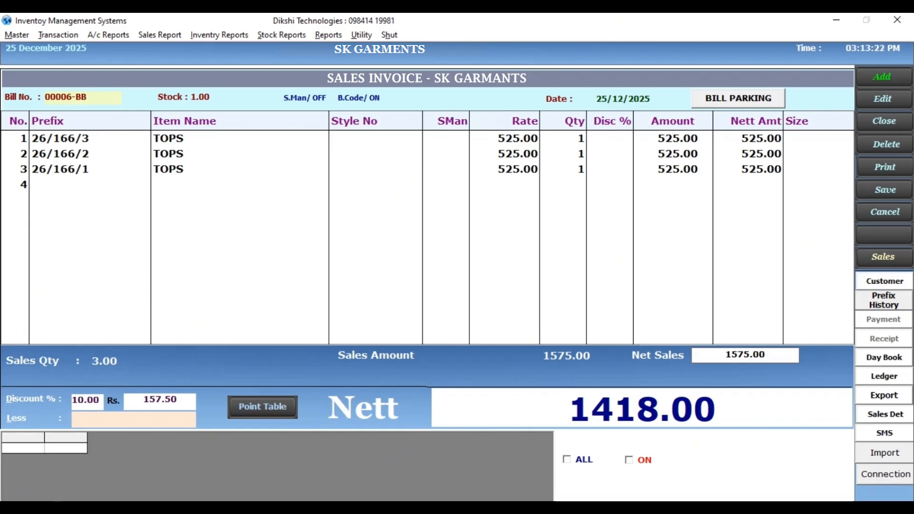
{"action": "type", "text": "100"}
{"action": "key", "text": "Return"}
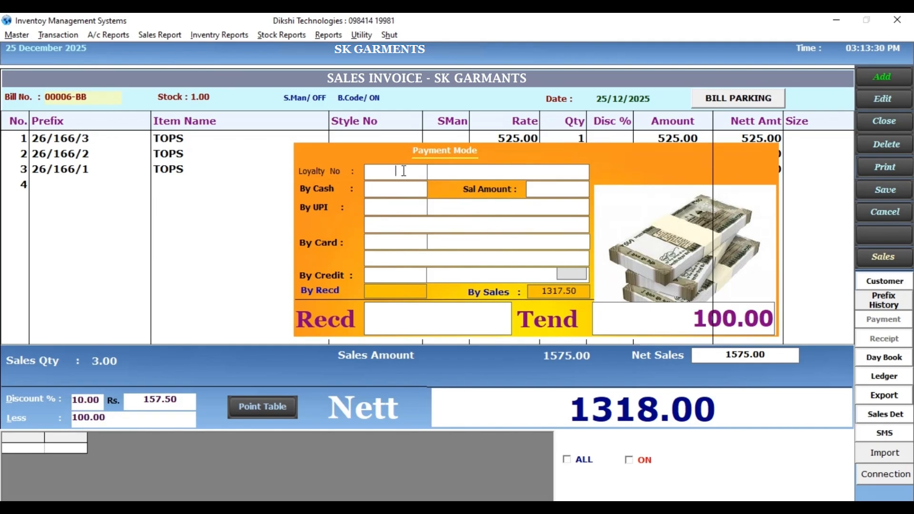
- Enter the customer's loyalty number and set the cash payment to 317.50
{"action": "key", "text": "Return"}
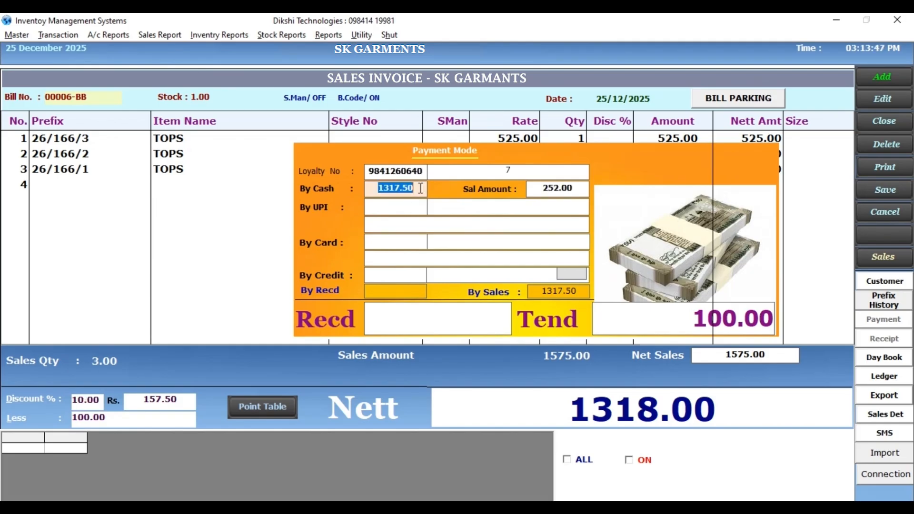
{"action": "left_click", "coordinate": [421, 188]}
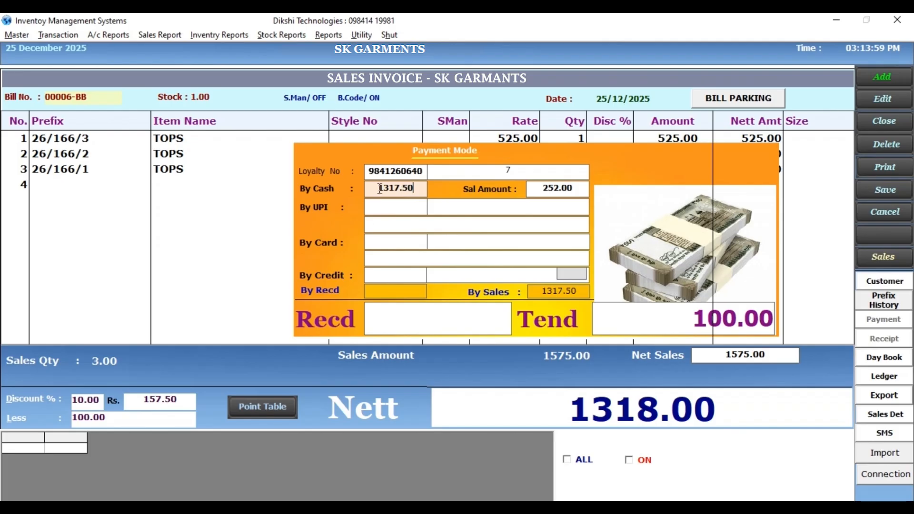
{"action": "left_click", "coordinate": [380, 189]}
{"action": "key", "text": "Delete"}
{"action": "key", "text": "Return"}
- Set the UPI payment to 500 and assign it to COLLECTION CHARGE A/C
{"action": "type", "text": "500"}
{"action": "key", "text": "Return"}
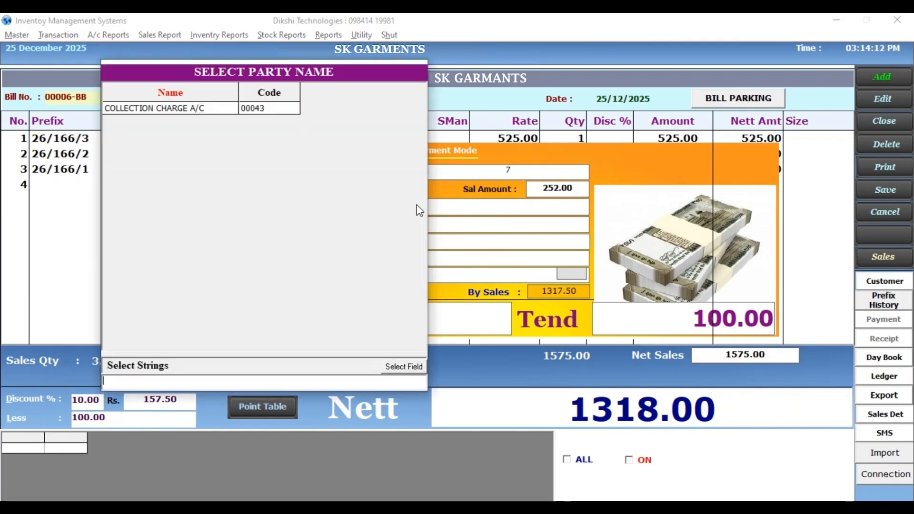
{"action": "double_click", "coordinate": [134, 108]}
{"action": "key", "text": "Return"}
{"action": "key", "text": "Return"}
- Assign the 500.00 card payment to COLLECTION CHARGE A/C and continue to the received amount
{"action": "key", "text": "Return"}
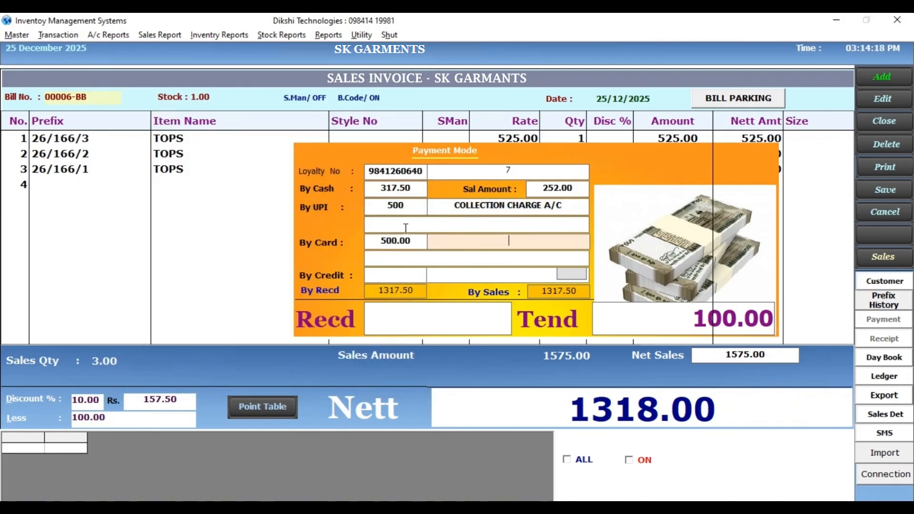
{"action": "double_click", "coordinate": [486, 242]}
{"action": "left_click", "coordinate": [246, 113]}
{"action": "double_click", "coordinate": [247, 114]}
{"action": "key", "text": "Return"}
{"action": "key", "text": "Return"}
{"action": "key", "text": "Return"}
- Enter 1317.50 as the received amount and save the sales invoice
{"action": "type", "text": "1318"}
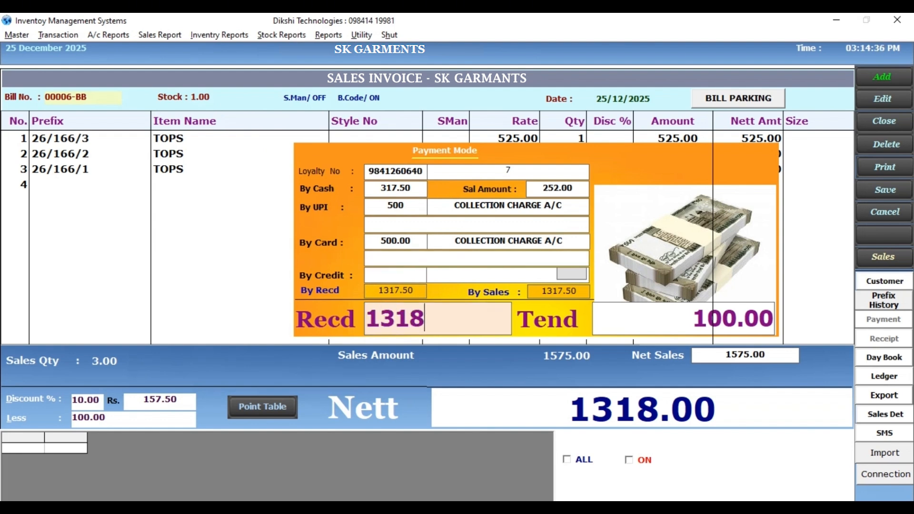
{"action": "key", "text": "BackSpace"}
{"action": "type", "text": "7.50"}
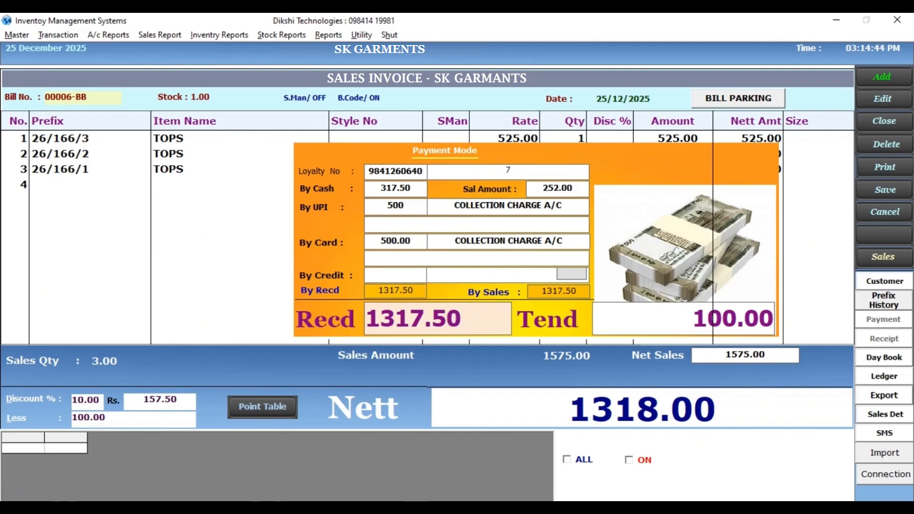
{"action": "key", "text": "Return"}
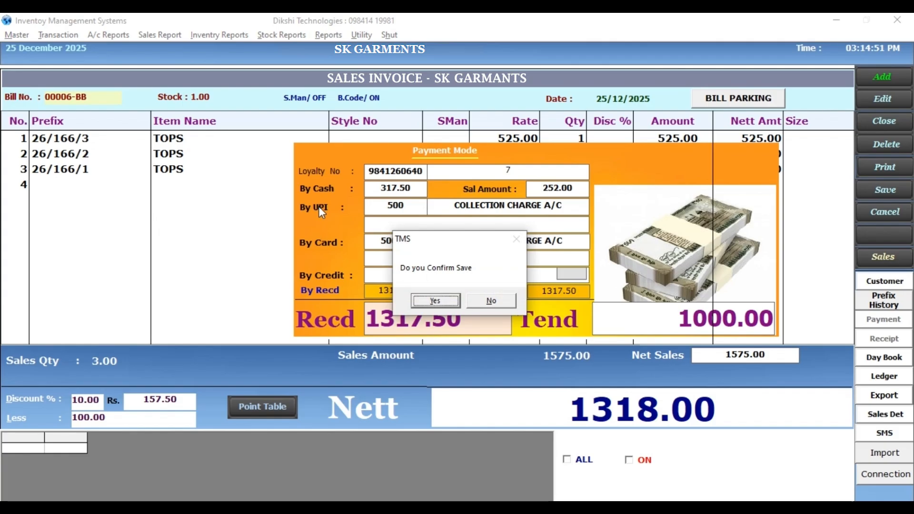
{"action": "key", "text": "Return"}
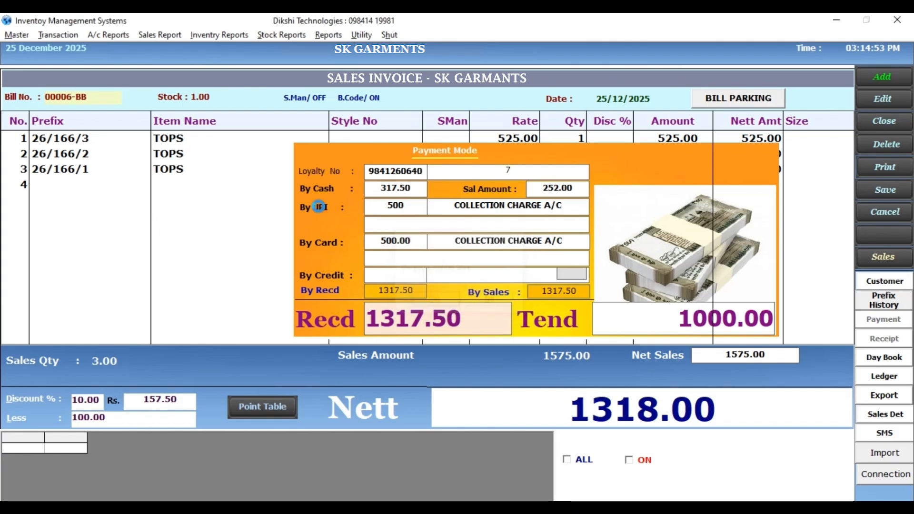
- Save the invoice printout as a PDF named sales and dismiss the message box
{"action": "key", "text": "Return"}
{"action": "type", "text": "sales"}
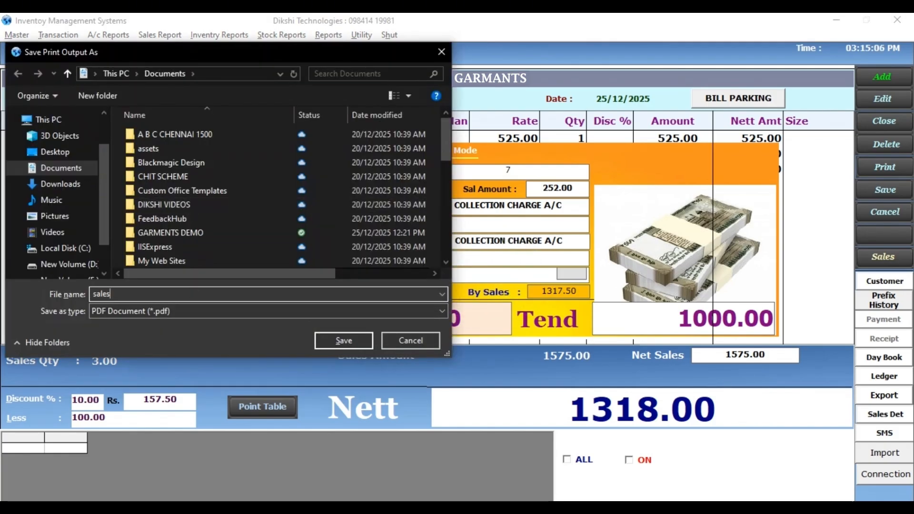
{"action": "key", "text": "Return"}
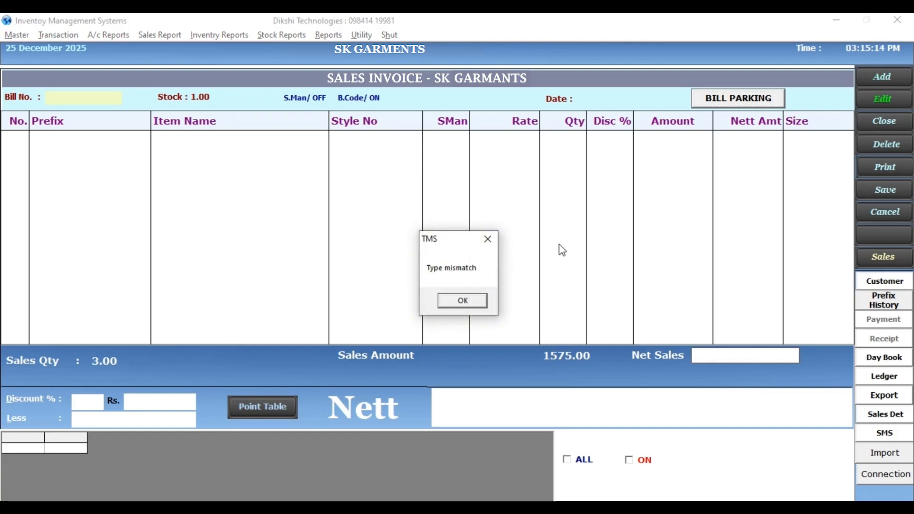
{"action": "left_click", "coordinate": [488, 239]}
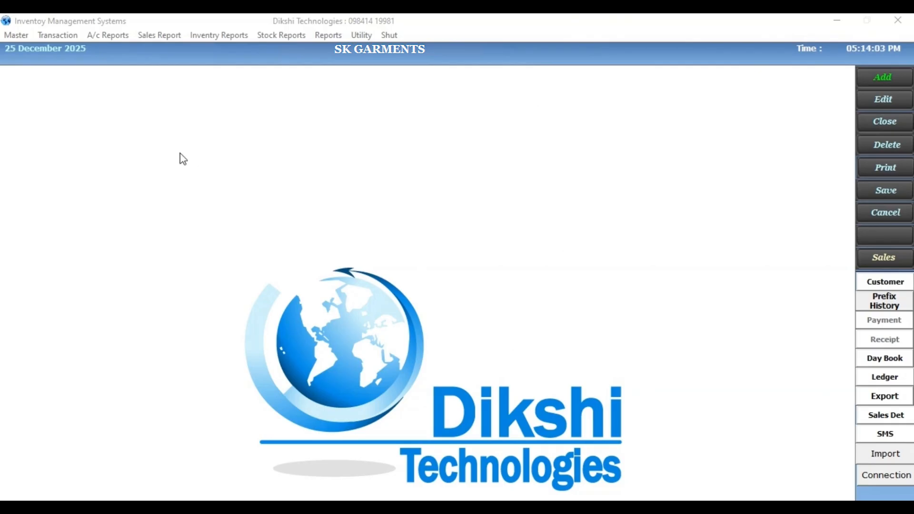
- Open a new Sales Return and add the returned TOWELS items with prefixes 26/136/1016 and 26/136/1015
{"action": "left_click", "coordinate": [45, 31]}
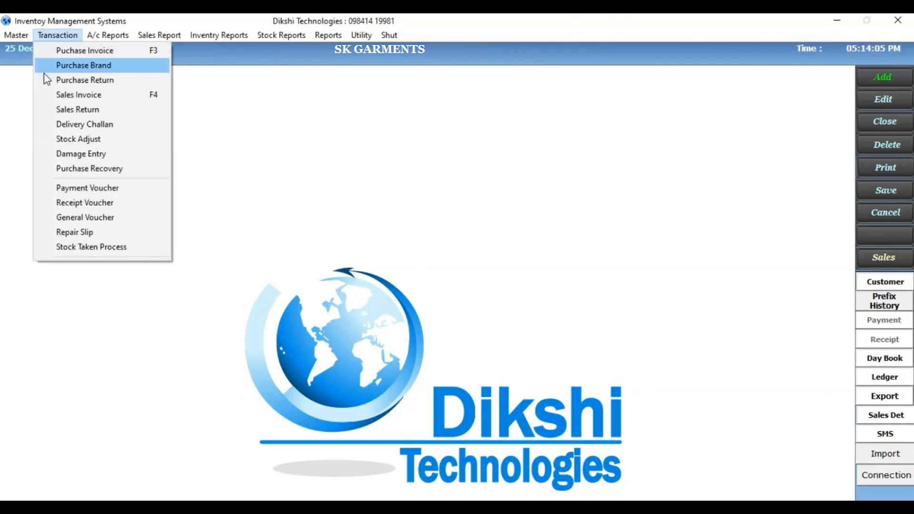
{"action": "left_click", "coordinate": [47, 111]}
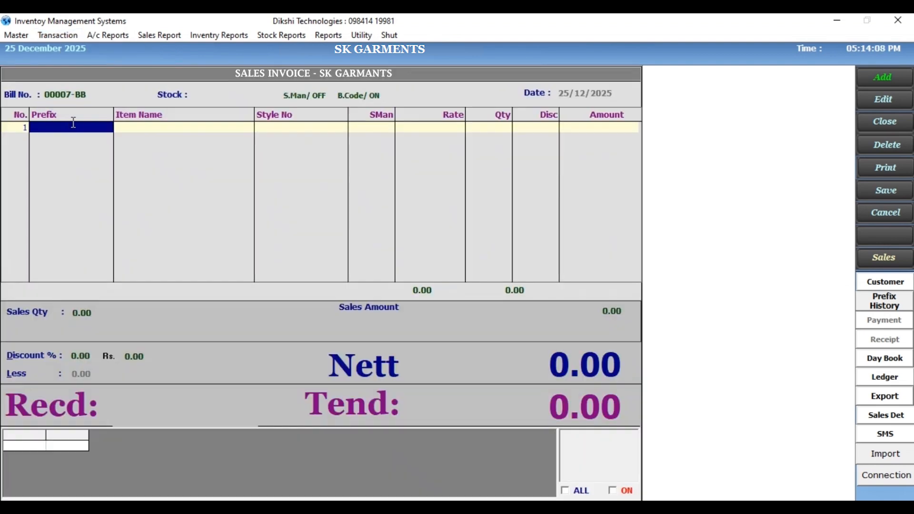
{"action": "type", "text": "26/136/1016"}
{"action": "key", "text": "Return"}
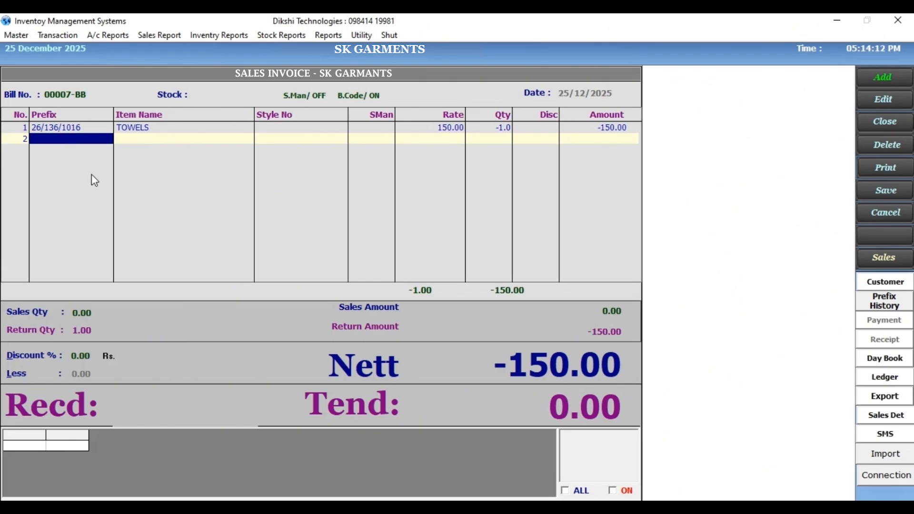
{"action": "type", "text": "26/136/1015"}
{"action": "key", "text": "Return"}
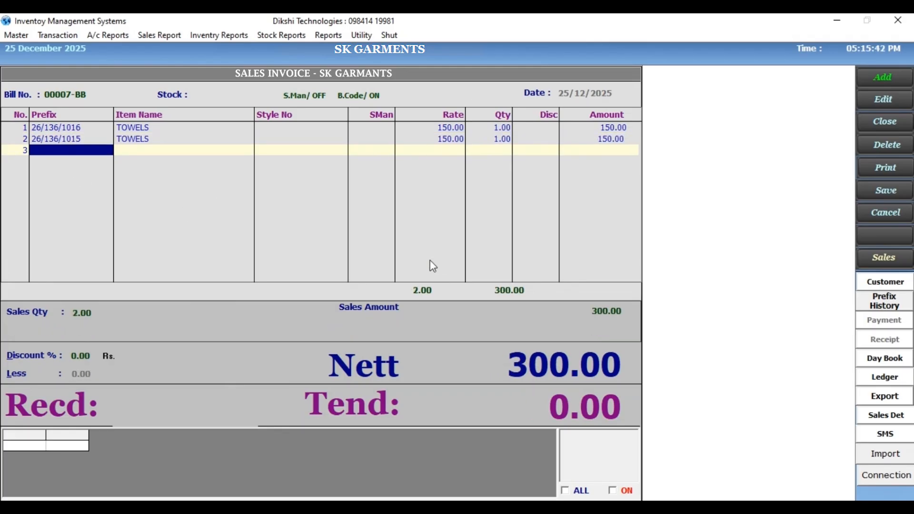
- Finish the item list, apply a 5% discount, and leave the Less amount empty to continue to payment
{"action": "key", "text": "Return"}
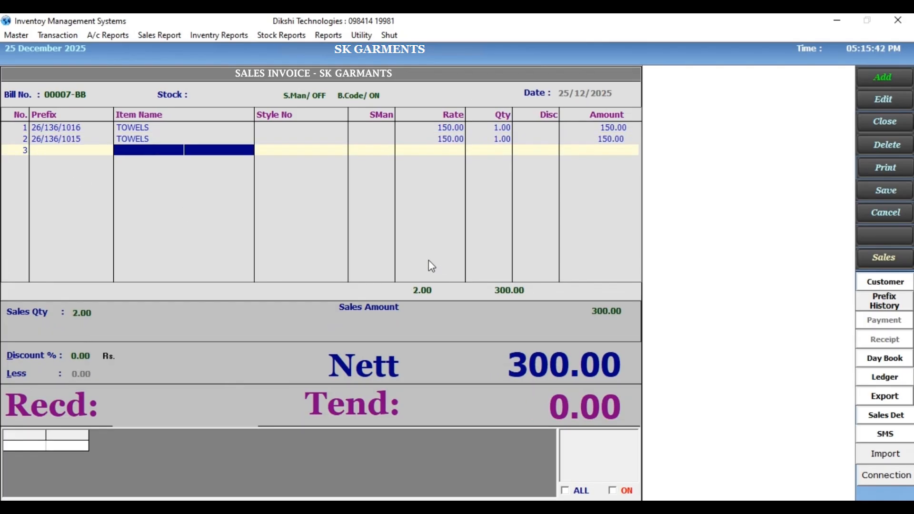
{"action": "key", "text": "Return"}
{"action": "type", "text": "5"}
{"action": "key", "text": "Return"}
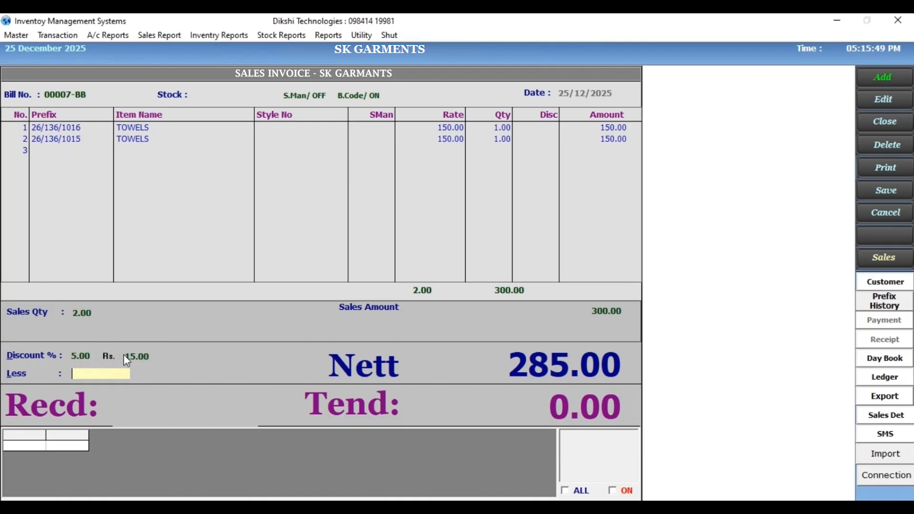
{"action": "key", "text": "Return"}
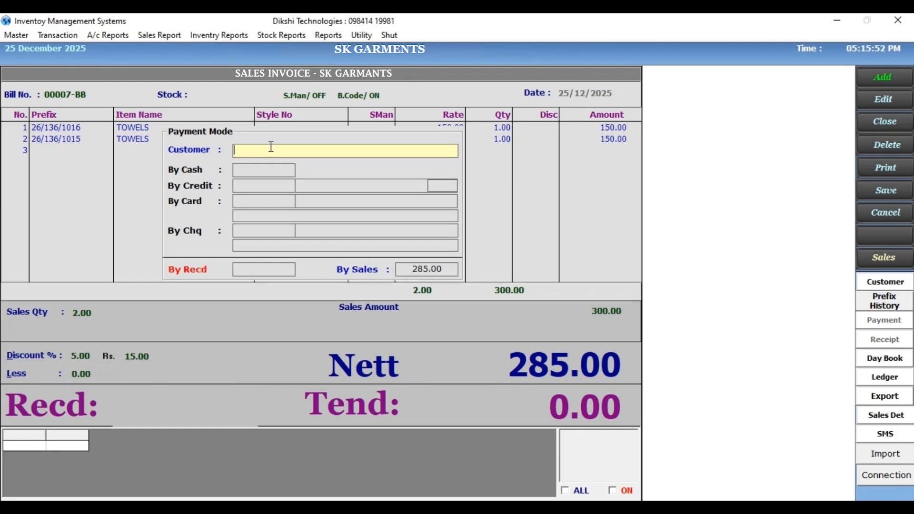
- Enter the customer's code and a cash payment of 285 in Payment Mode, accepting 285.00 as received
{"action": "key", "text": "Return"}
{"action": "type", "text": "101"}
{"action": "key", "text": "Return"}
{"action": "left_click", "coordinate": [245, 173]}
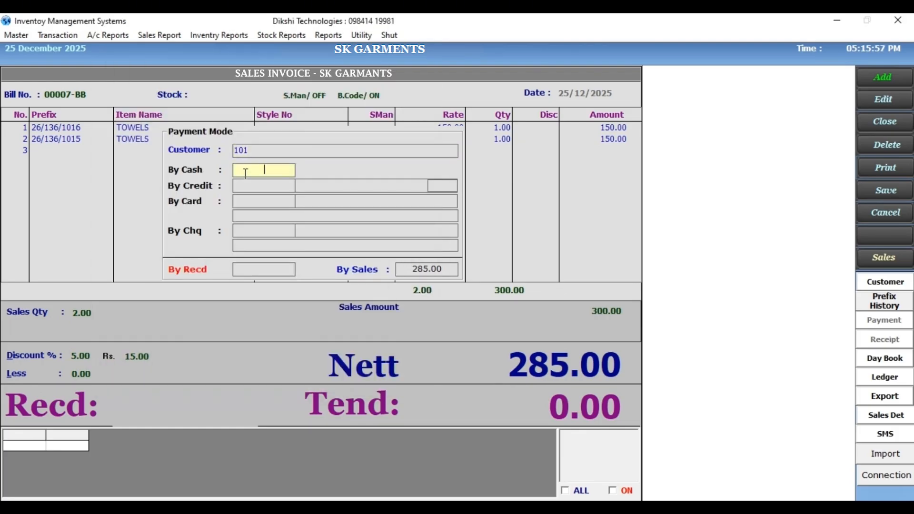
{"action": "type", "text": "285"}
{"action": "key", "text": "Return"}
{"action": "key", "text": "Return"}
{"action": "key", "text": "Return"}
{"action": "key", "text": "Return"}
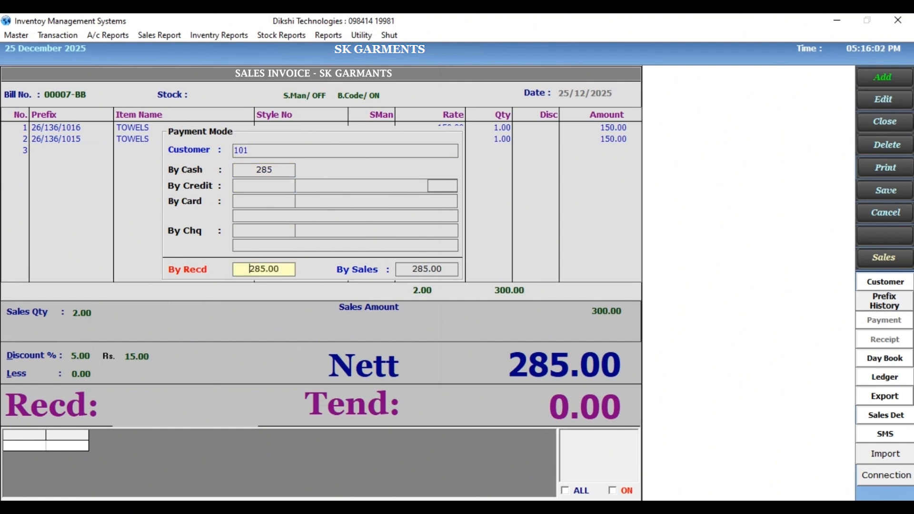
{"action": "key", "text": "Return"}
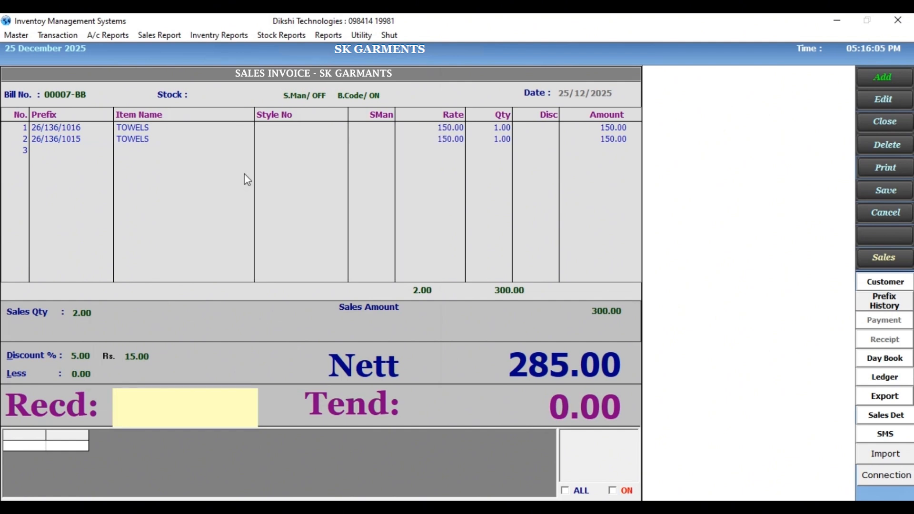
- Enter 285 as the received amount and save the bill
{"action": "key", "text": "Return"}
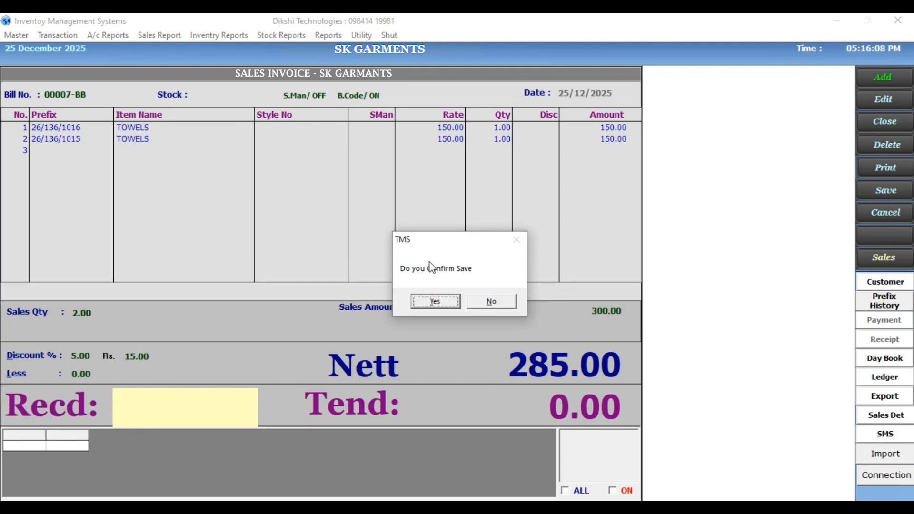
{"action": "left_click", "coordinate": [488, 303]}
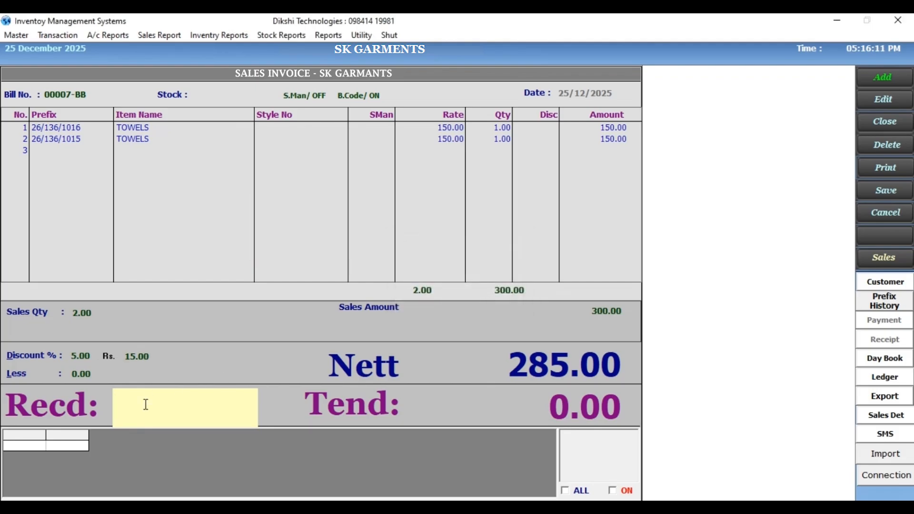
{"action": "type", "text": "285"}
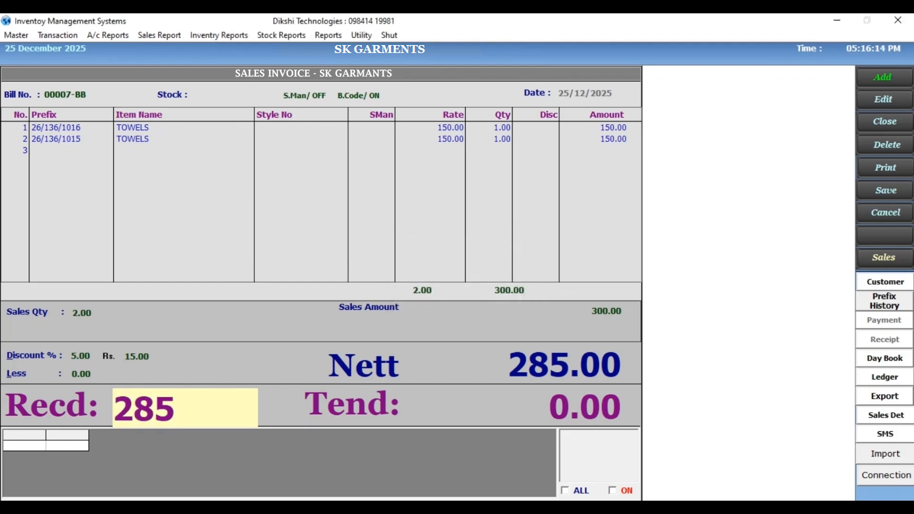
{"action": "key", "text": "Return"}
- Save the bill printout as a PDF named sales return
{"action": "key", "text": "Return"}
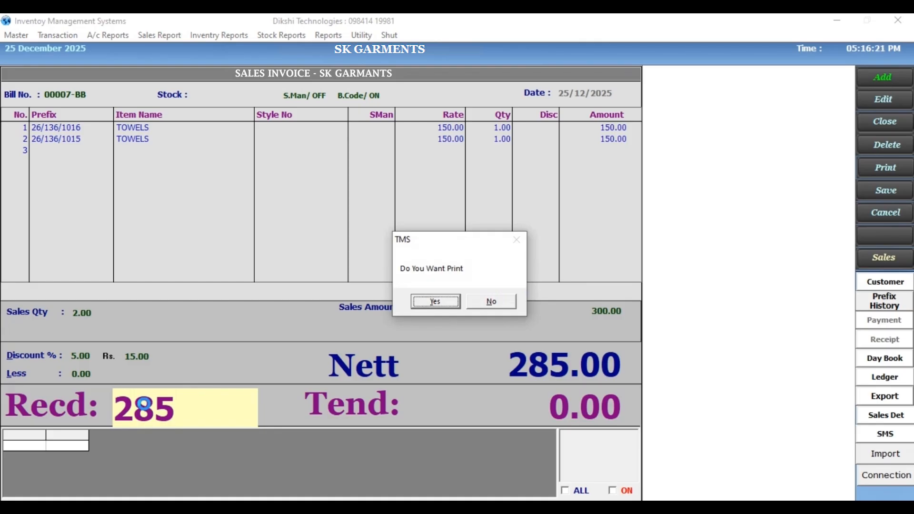
{"action": "key", "text": "Return"}
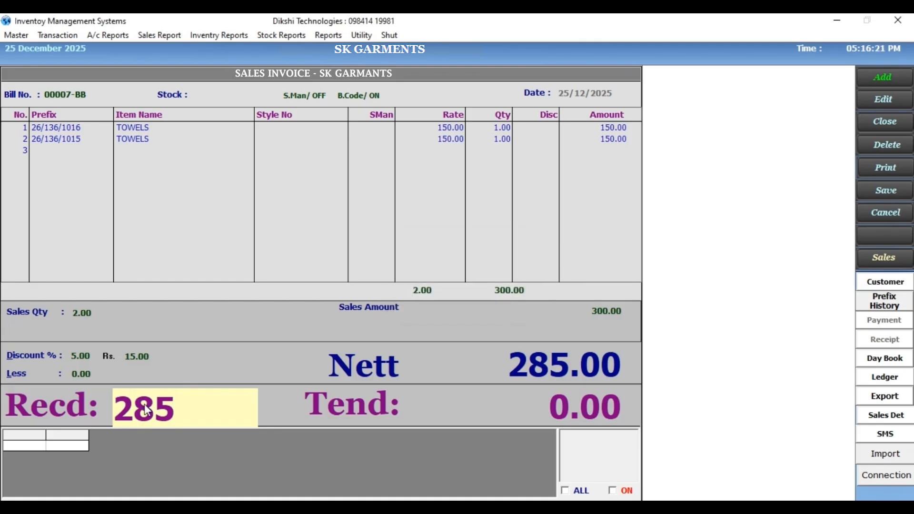
{"action": "type", "text": "sales return"}
{"action": "key", "text": "Return"}
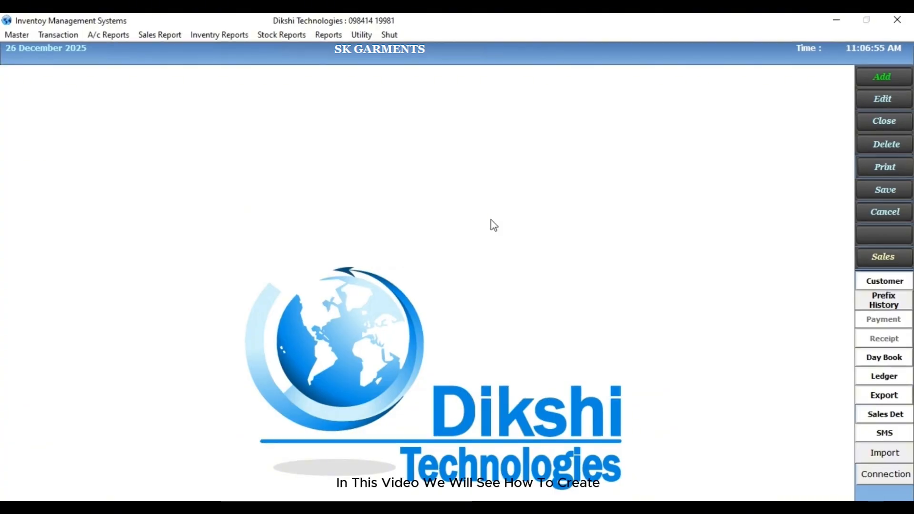
- Open a new Delivery Challan from LAKSHMI SILKS to PALLIKARANAI STORE, with To Ledger L and the note "demo video"
{"action": "left_click", "coordinate": [44, 39]}
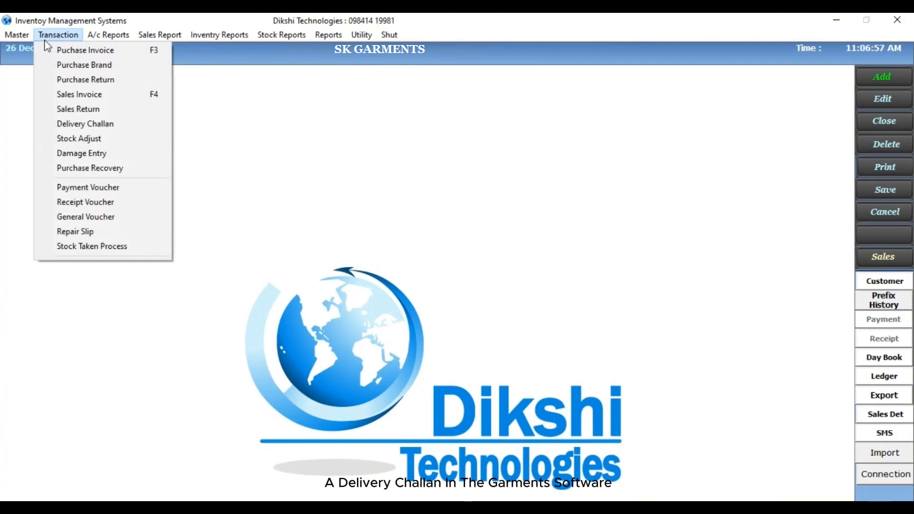
{"action": "left_click", "coordinate": [45, 122]}
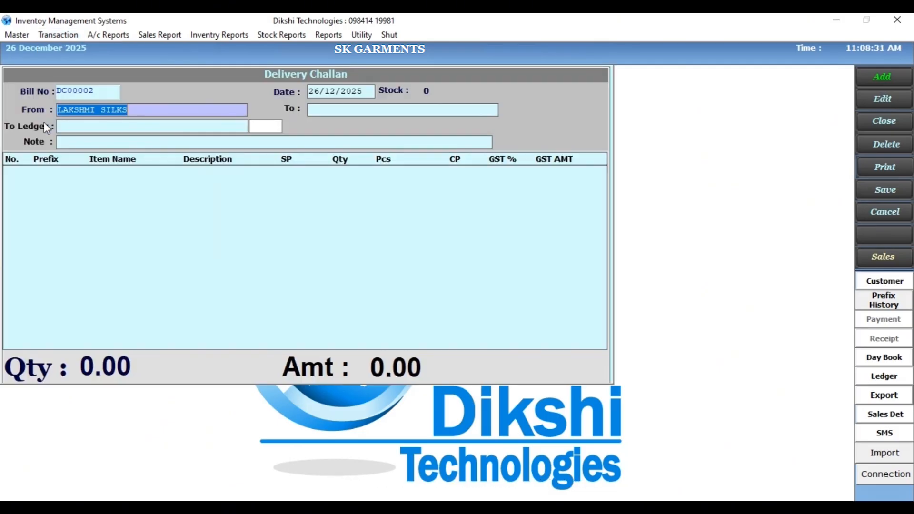
{"action": "key", "text": "Return"}
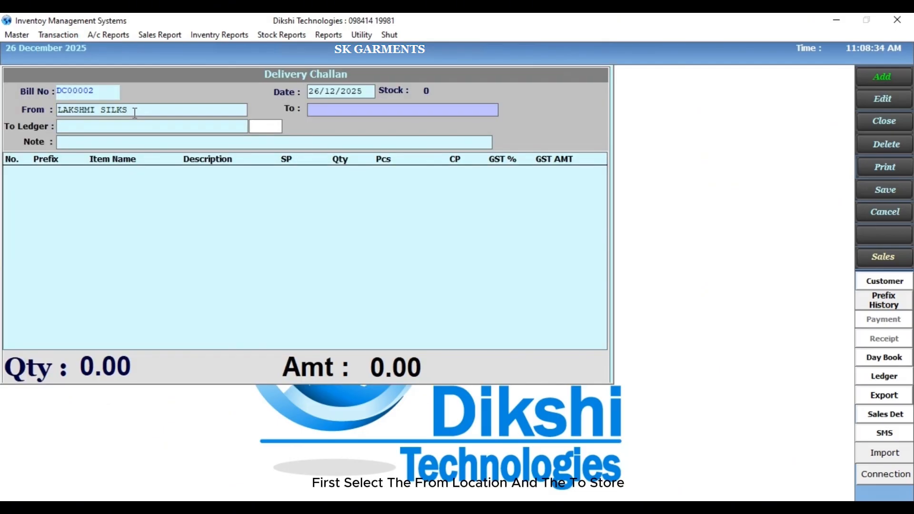
{"action": "type", "text": "N"}
{"action": "double_click", "coordinate": [136, 120]}
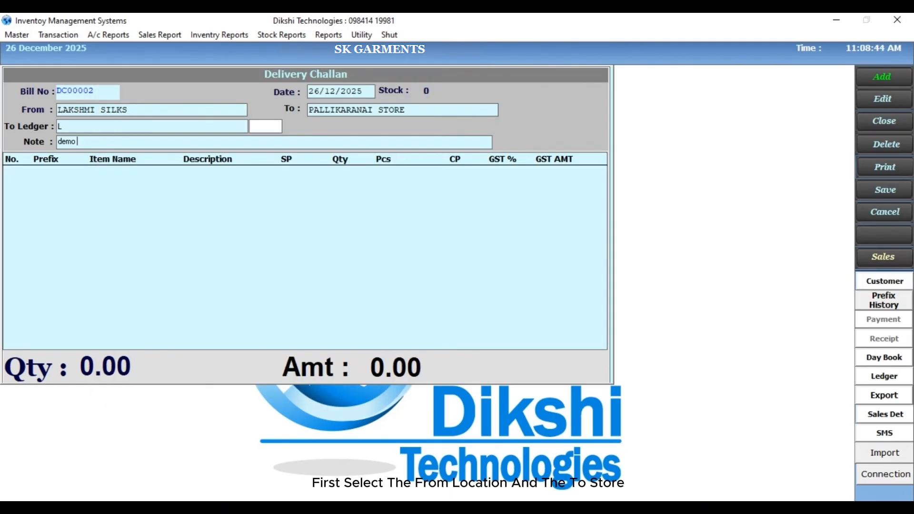
{"action": "key", "text": "Return"}
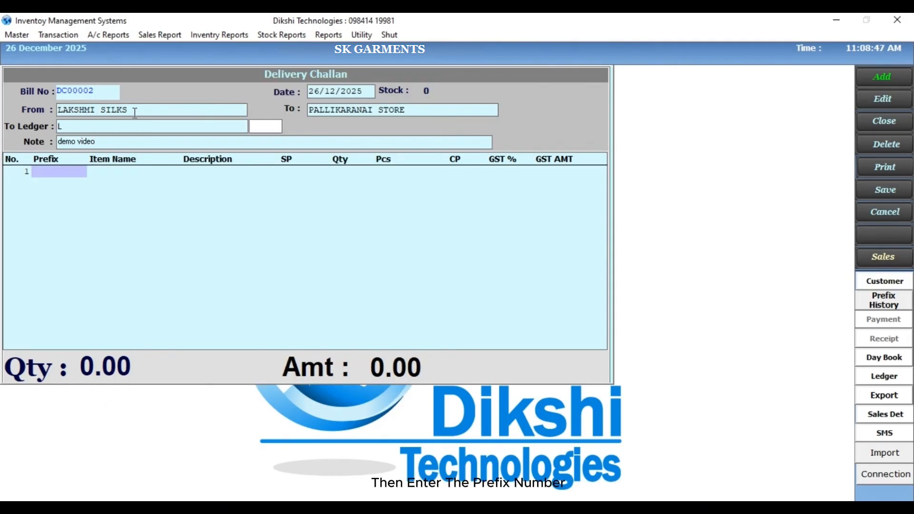
- Add the TOPS items with prefixes 26/436/4, 26/436/3 and 26/436/2 to the challan, quantity 1 each
{"action": "type", "text": "26/436/4"}
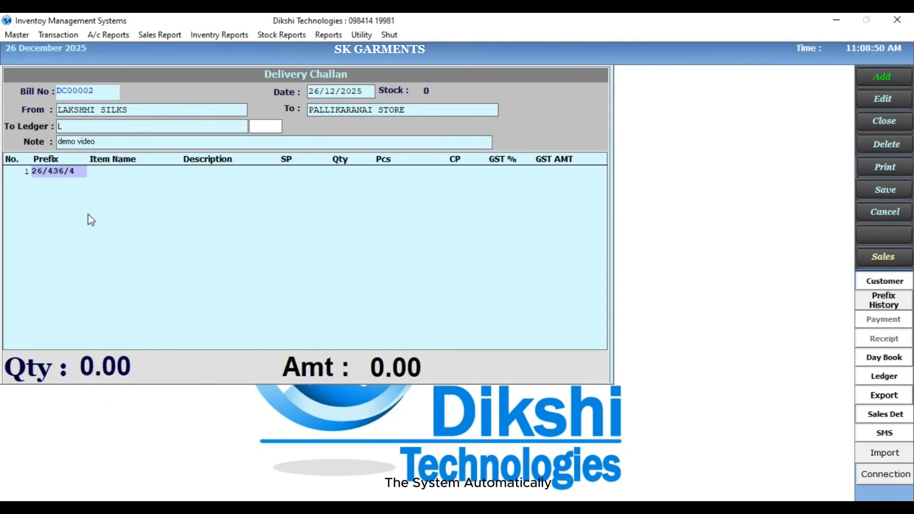
{"action": "key", "text": "Return"}
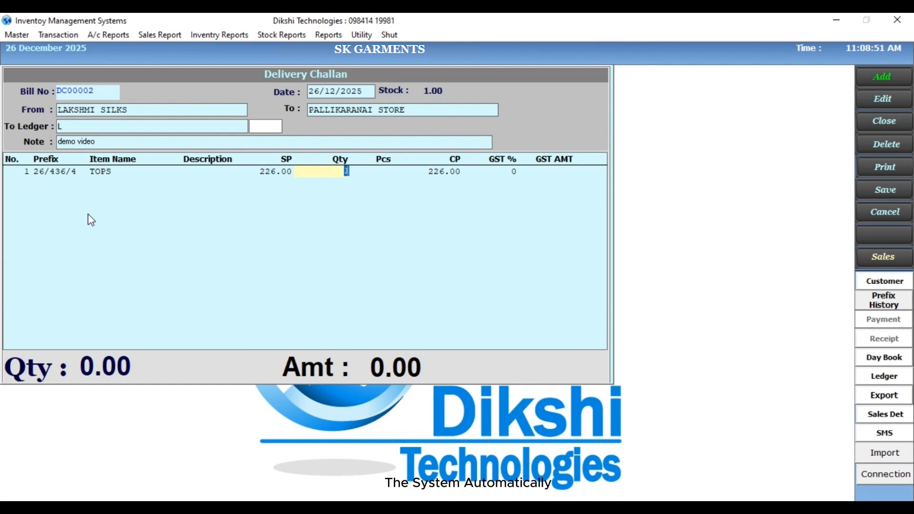
{"action": "key", "text": "Return"}
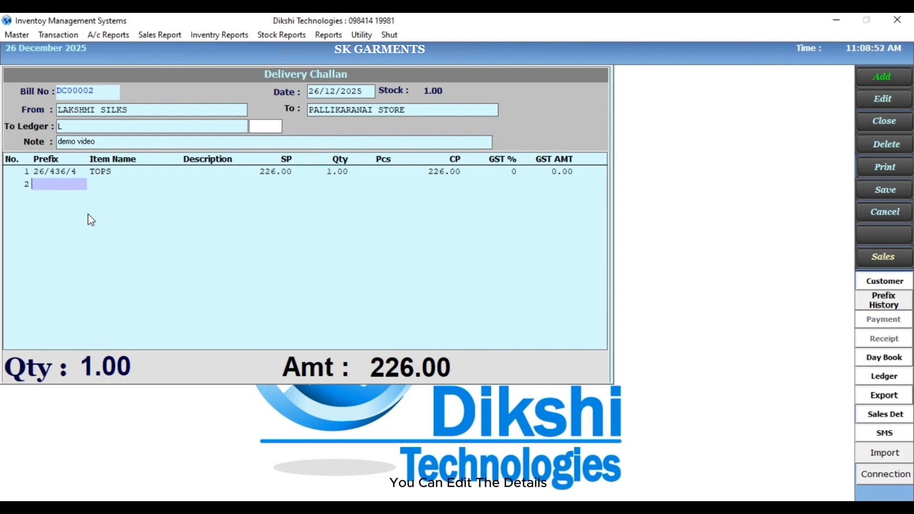
{"action": "type", "text": "26/436/3"}
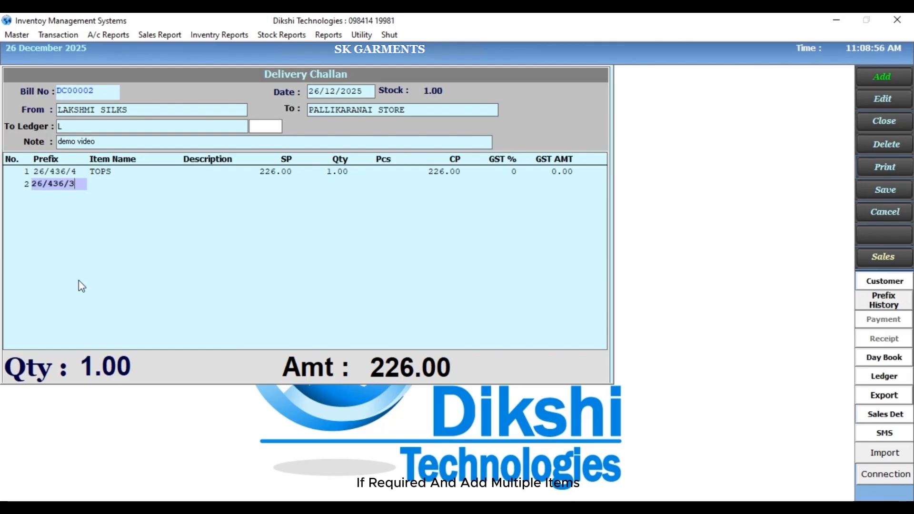
{"action": "key", "text": "Return"}
{"action": "key", "text": "Return"}
{"action": "type", "text": "26/436/2"}
{"action": "key", "text": "Return"}
{"action": "key", "text": "Return"}
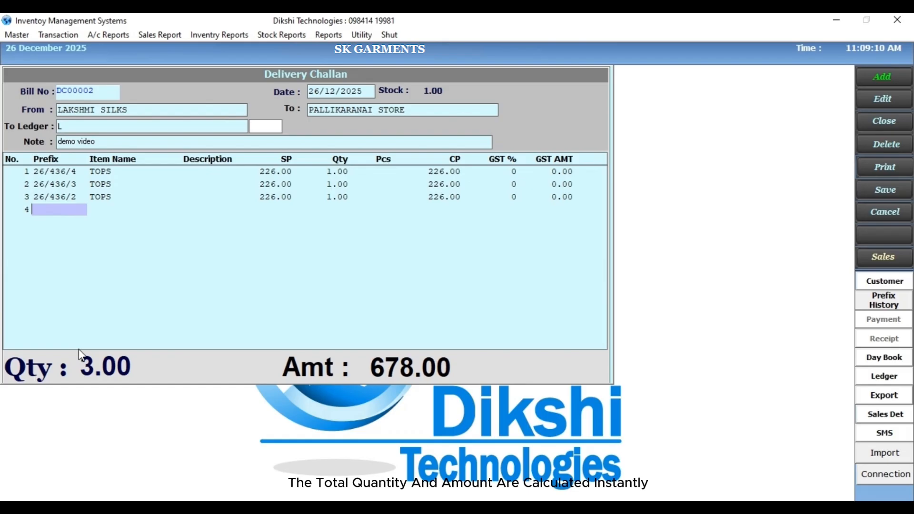
- Save the delivery challan and print it to a PDF named billno
{"action": "key", "text": "Return"}
{"action": "key", "text": "Return"}
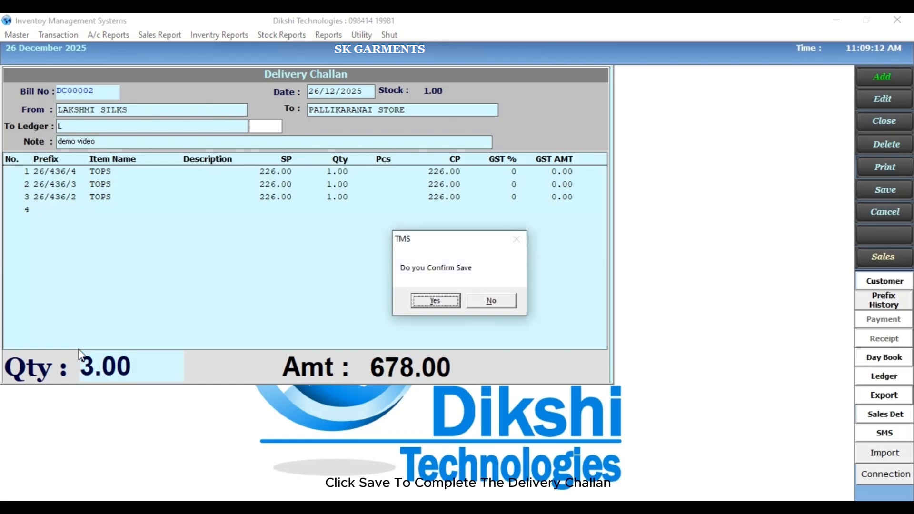
{"action": "key", "text": "Return"}
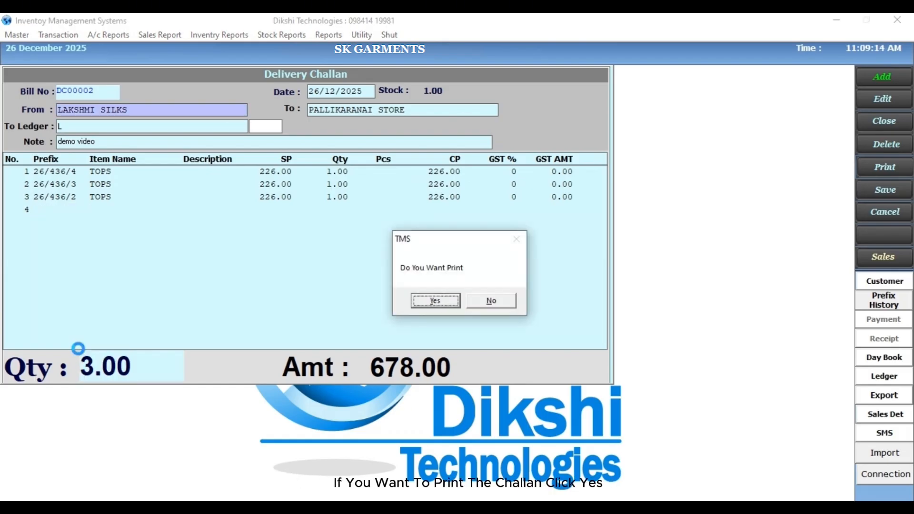
{"action": "key", "text": "Return"}
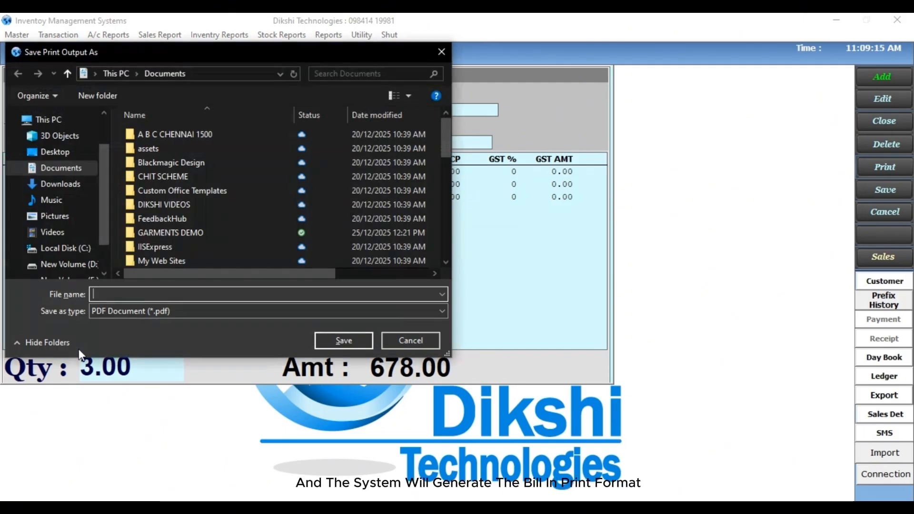
{"action": "type", "text": "billno"}
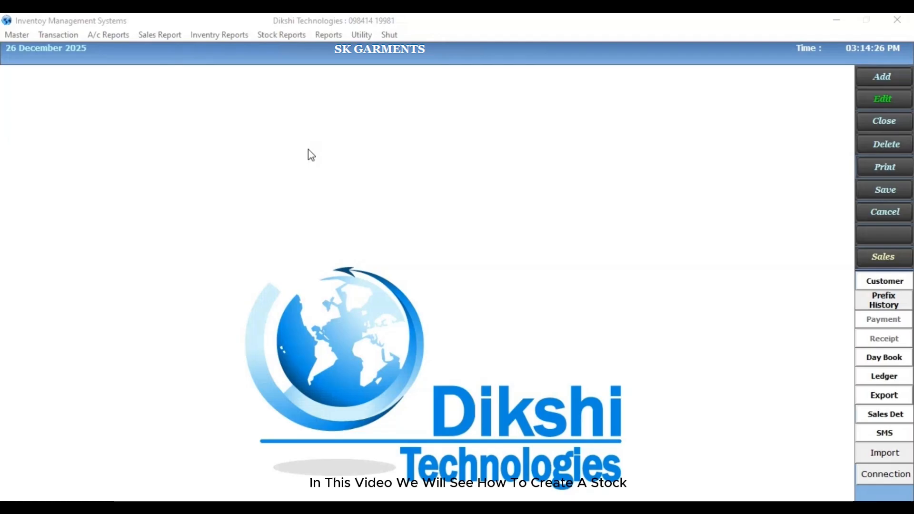
- Open a new Stock Adjust entry for location PALLIKARANAI STORE with the narration DEMO
{"action": "left_click", "coordinate": [59, 36]}
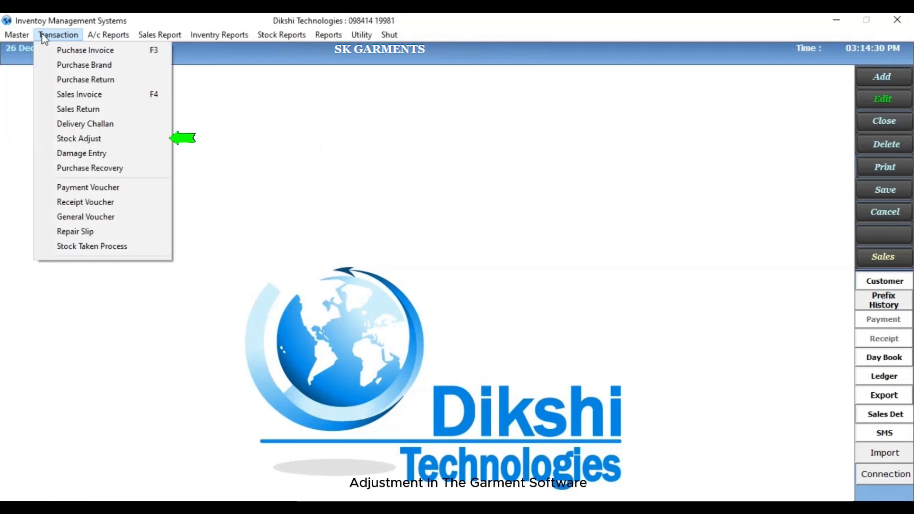
{"action": "left_click", "coordinate": [79, 138]}
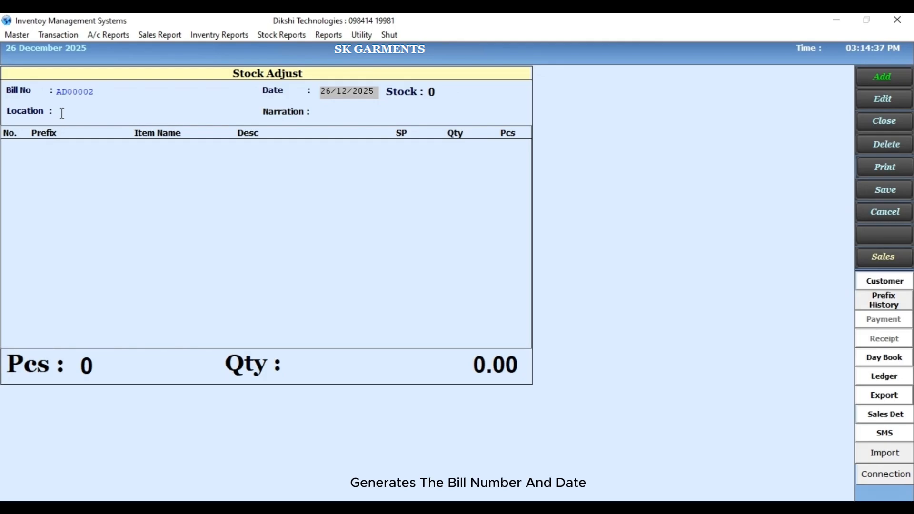
{"action": "left_click", "coordinate": [62, 113]}
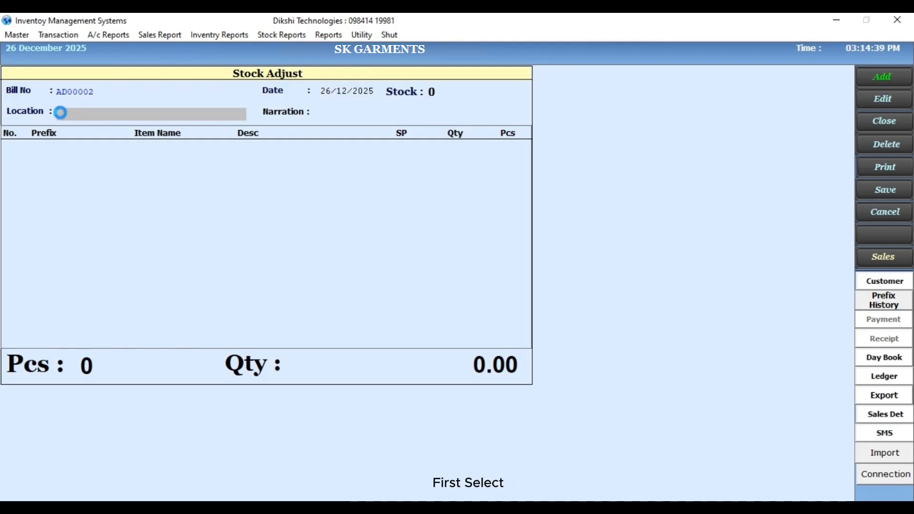
{"action": "double_click", "coordinate": [123, 120]}
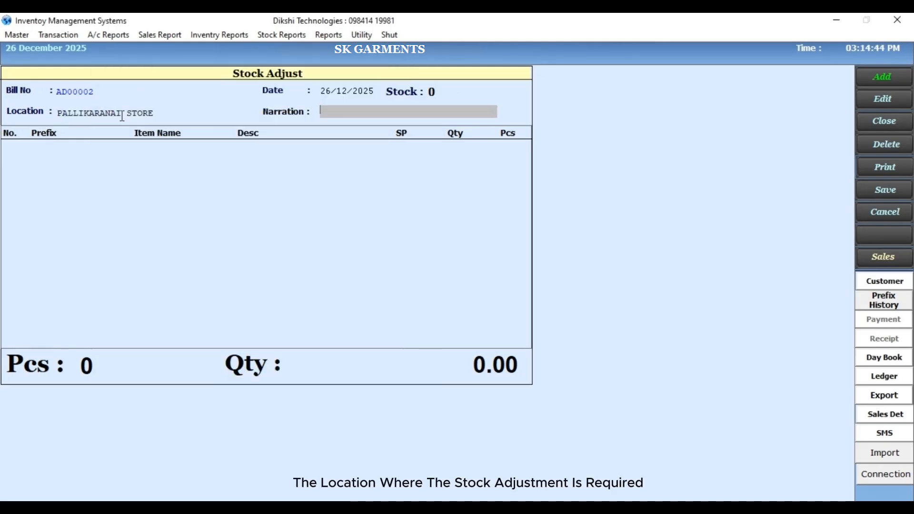
{"action": "type", "text": "DEMO"}
{"action": "key", "text": "Return"}
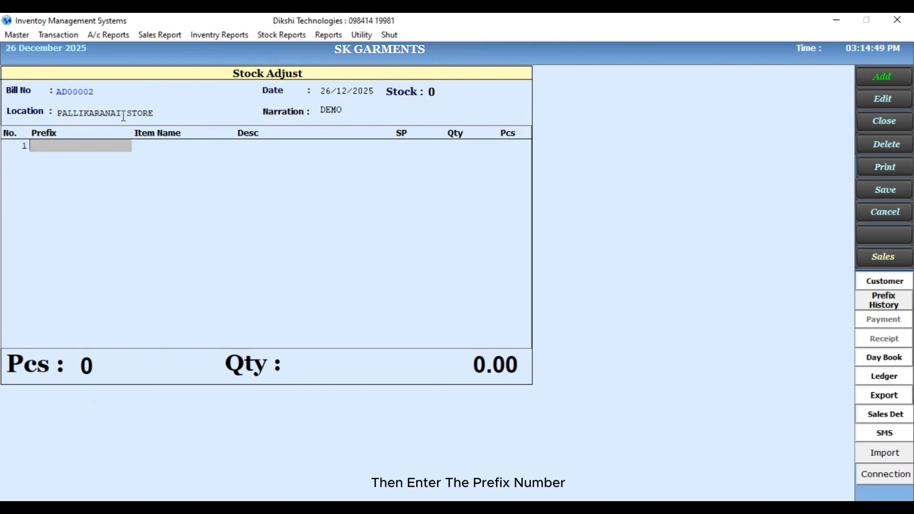
- Add prefix 26/394/21 with quantity 100 and prefix 26/394/200 with quantity 200, 2 pieces each, to the stock adjustment
{"action": "type", "text": "26/394/21"}
{"action": "key", "text": "Return"}
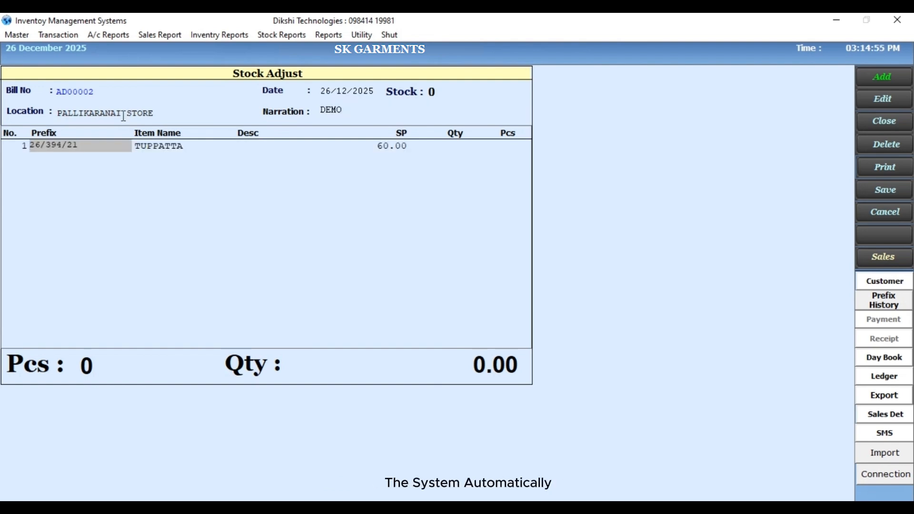
{"action": "left_click", "coordinate": [453, 144]}
{"action": "type", "text": "2"}
{"action": "key", "text": "Return"}
{"action": "left_click", "coordinate": [453, 143]}
{"action": "type", "text": "100"}
{"action": "key", "text": "Return"}
{"action": "type", "text": "2"}
{"action": "key", "text": "Return"}
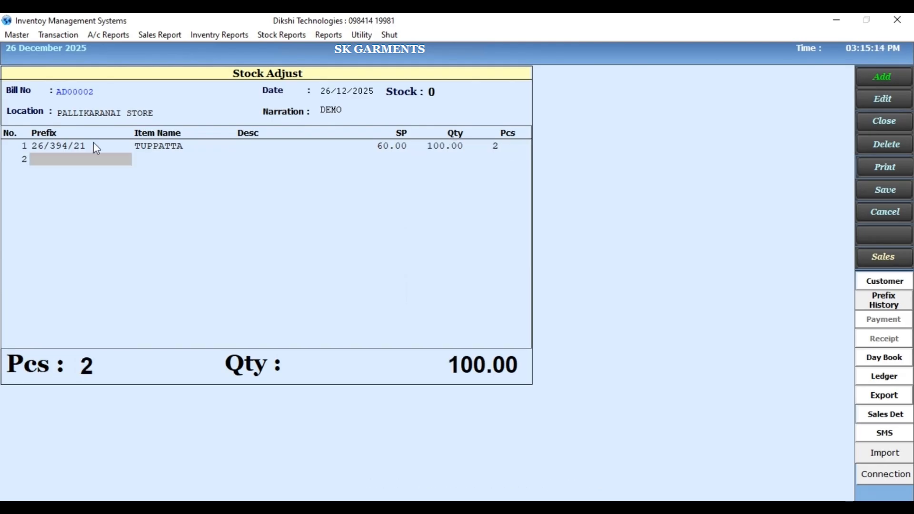
{"action": "type", "text": "26/394/200"}
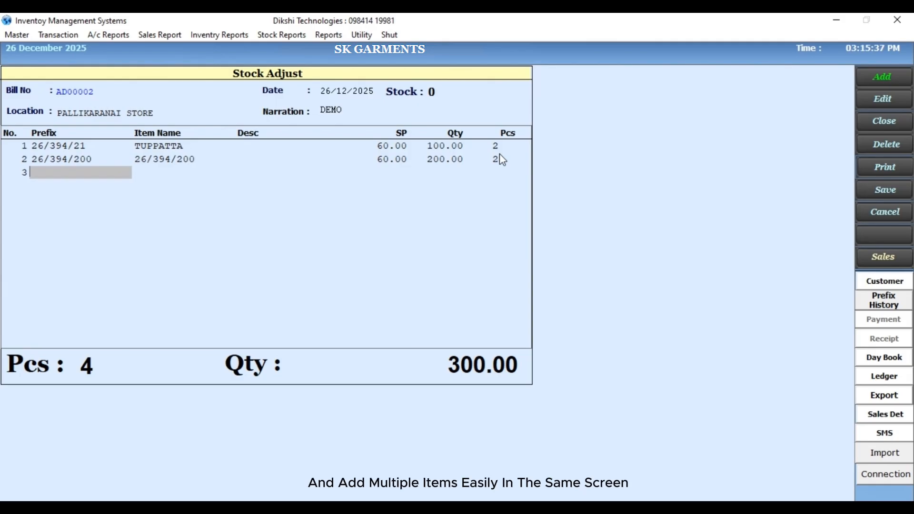
- Finish the item list and save the stock adjustment
{"action": "key", "text": "Return"}
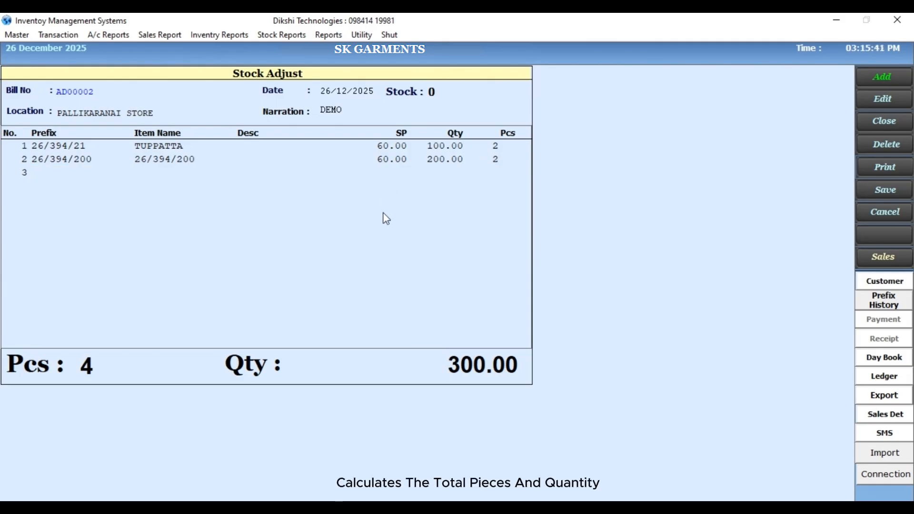
{"action": "left_click", "coordinate": [466, 365]}
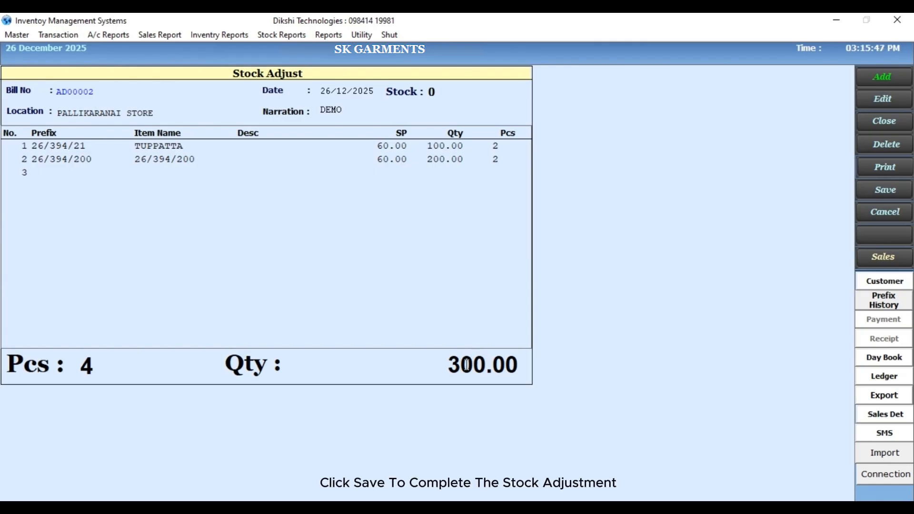
{"action": "key", "text": "Return"}
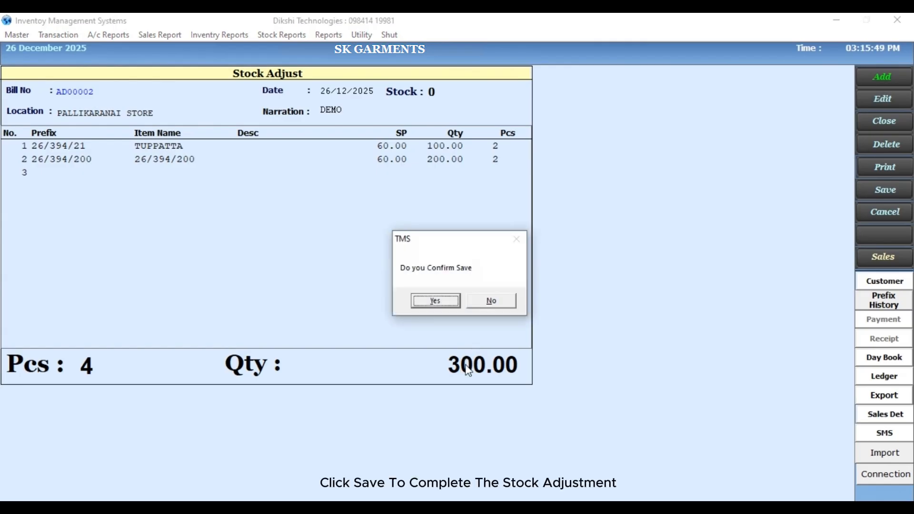
{"action": "key", "text": "Return"}
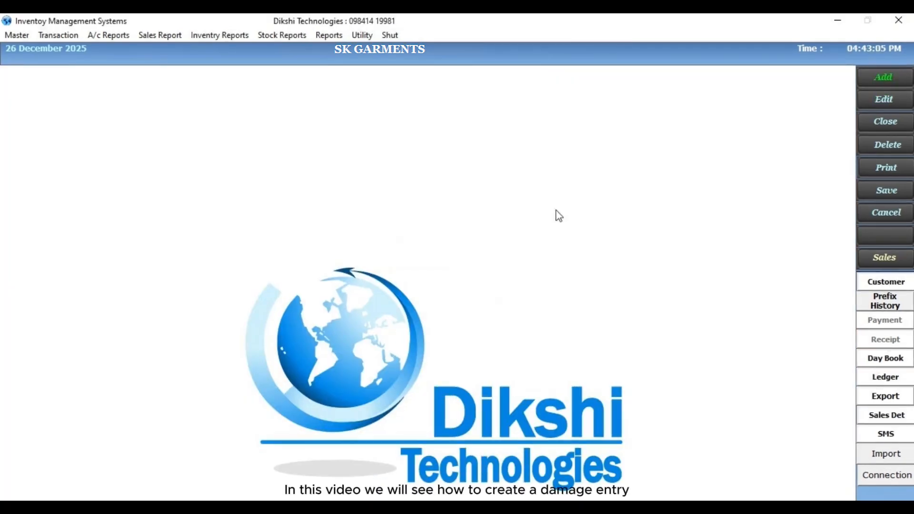
- Open a new Damage Entry with LAKSHMI SILKS as the from location and PALLIKARANAI STORE as the to store
{"action": "left_click", "coordinate": [57, 35]}
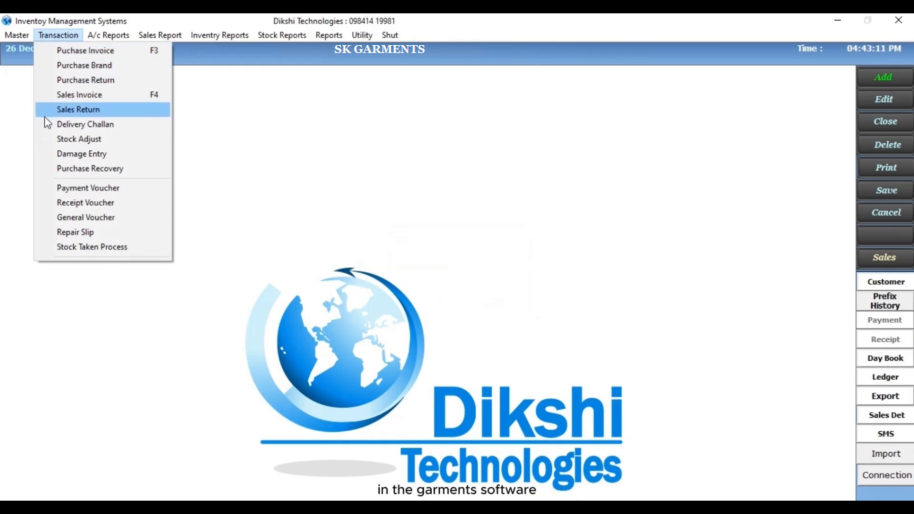
{"action": "left_click", "coordinate": [44, 151]}
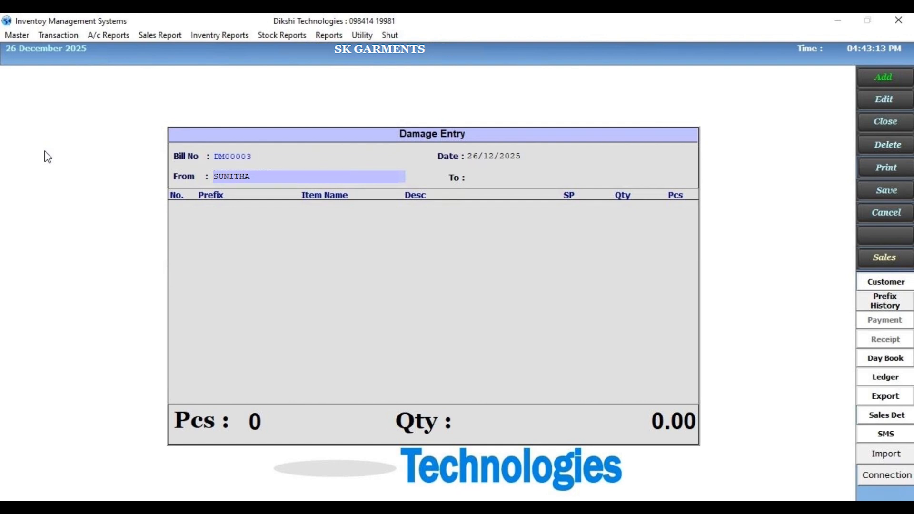
{"action": "key", "text": "Return"}
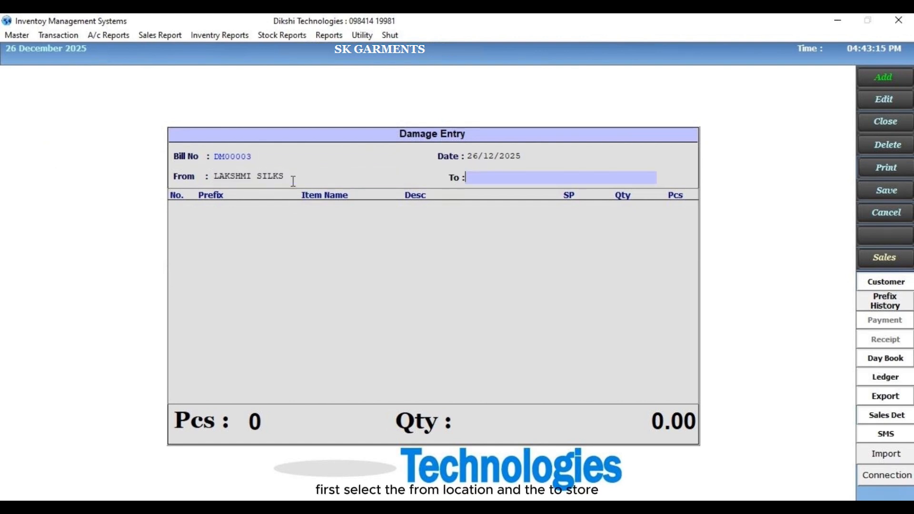
{"action": "key", "text": "Return"}
{"action": "left_click", "coordinate": [244, 123]}
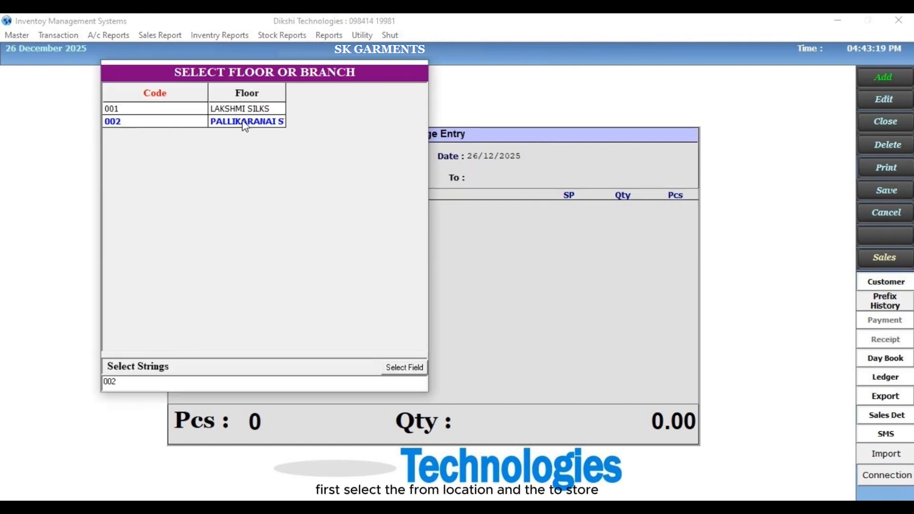
{"action": "key", "text": "Return"}
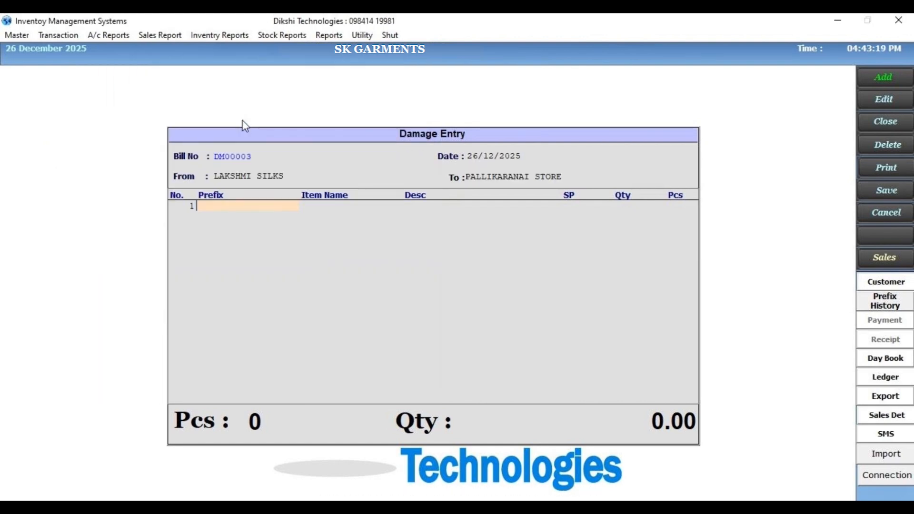
- Add prefixes 26/256/1 and 26/203/3 with quantity 1000 each to the damage entry, and save it
{"action": "type", "text": "26/256/1"}
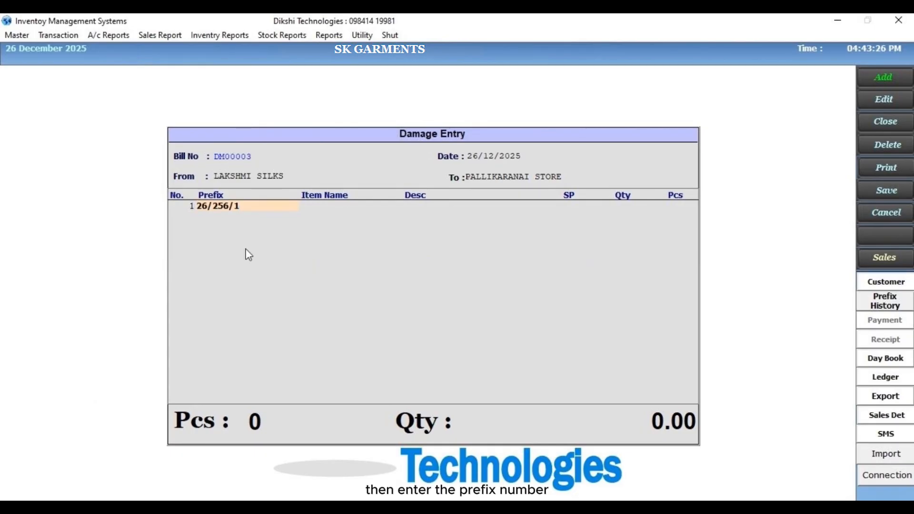
{"action": "key", "text": "Return"}
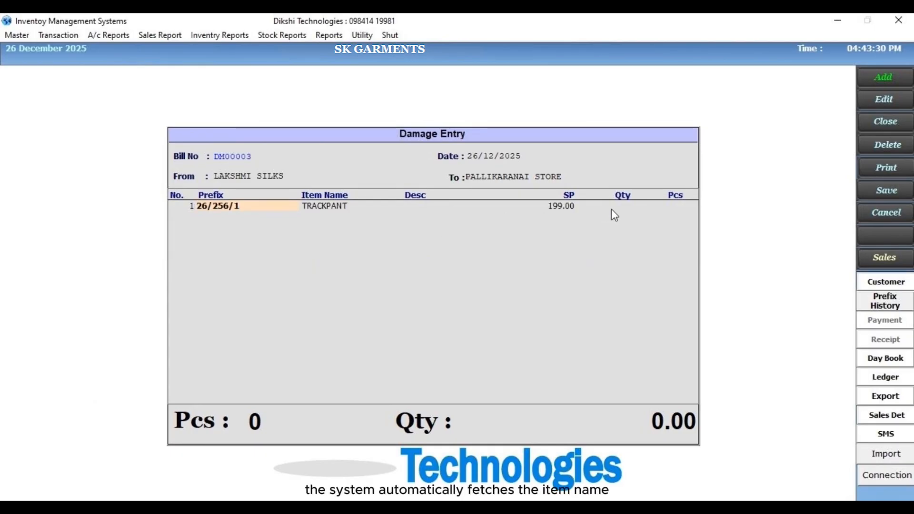
{"action": "left_click", "coordinate": [620, 208]}
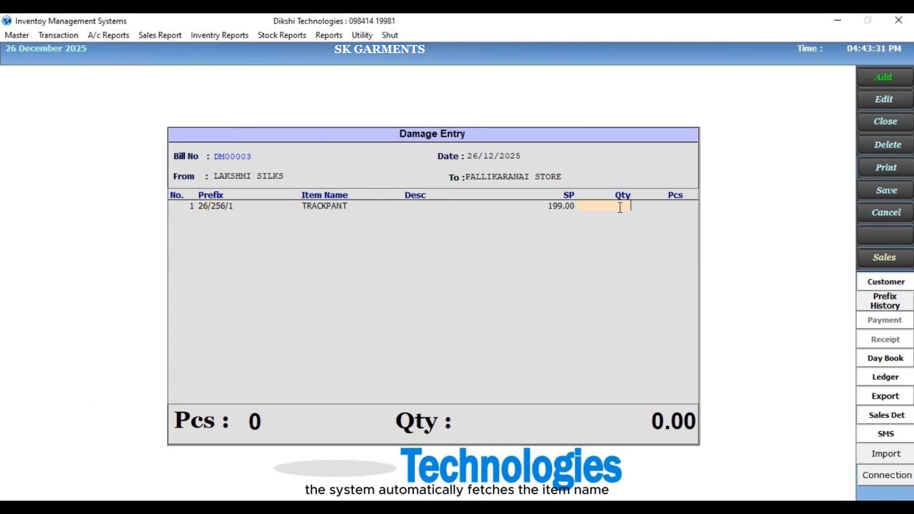
{"action": "type", "text": "1000"}
{"action": "key", "text": "Return"}
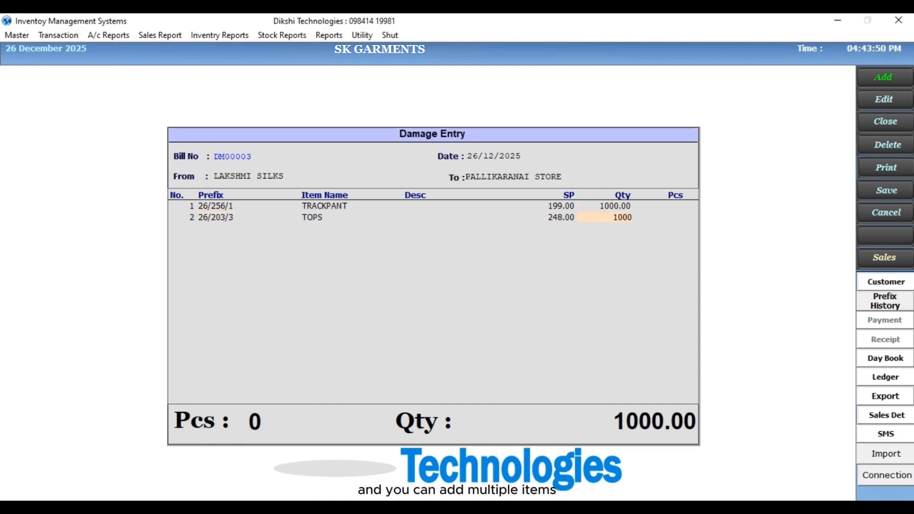
{"action": "key", "text": "Return"}
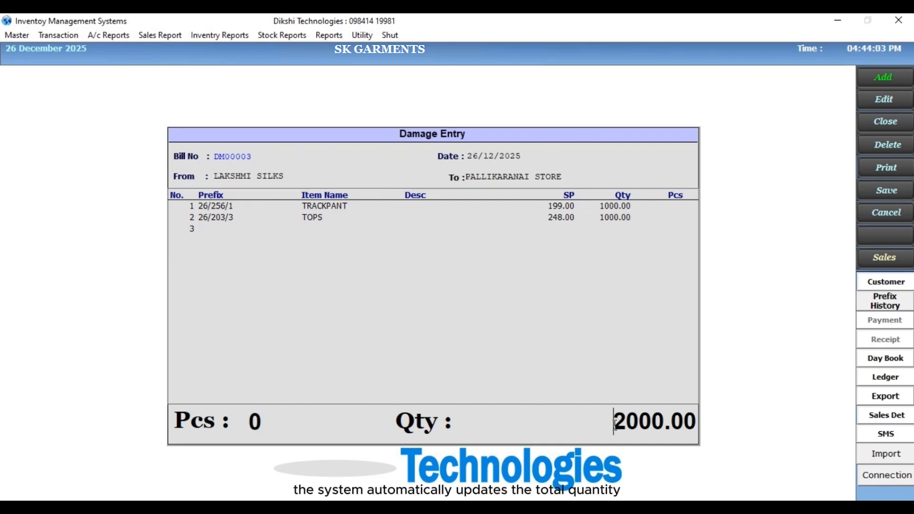
{"action": "key", "text": "Return"}
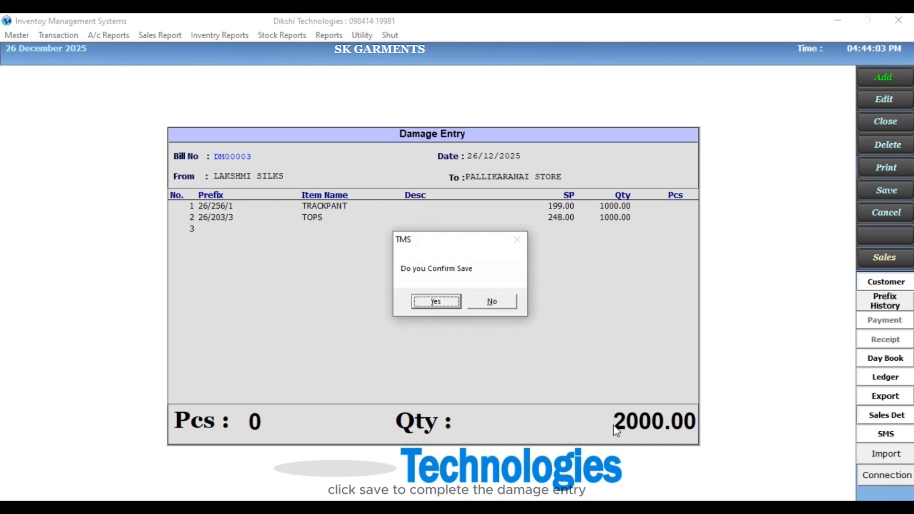
{"action": "key", "text": "Return"}
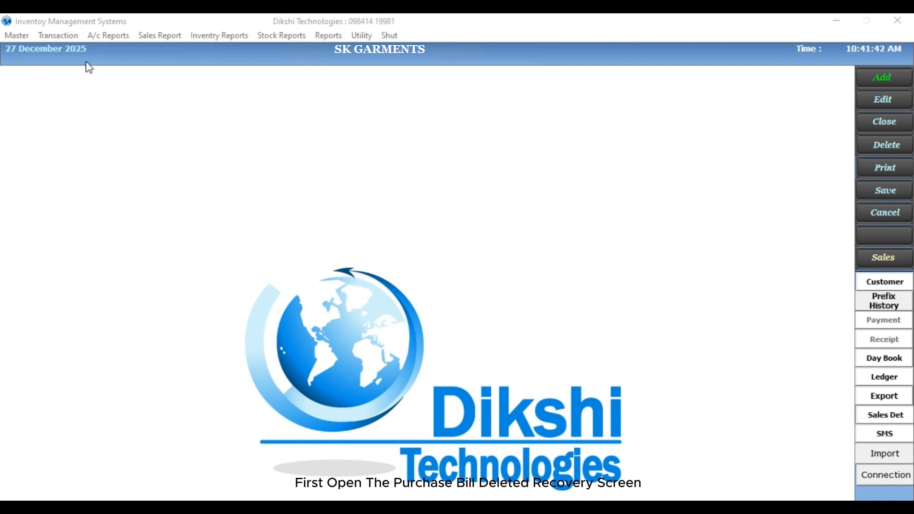
- Open Purchase Recovery and recover the deleted purchase bill by prefix 26/394/31
{"action": "left_click", "coordinate": [42, 35]}
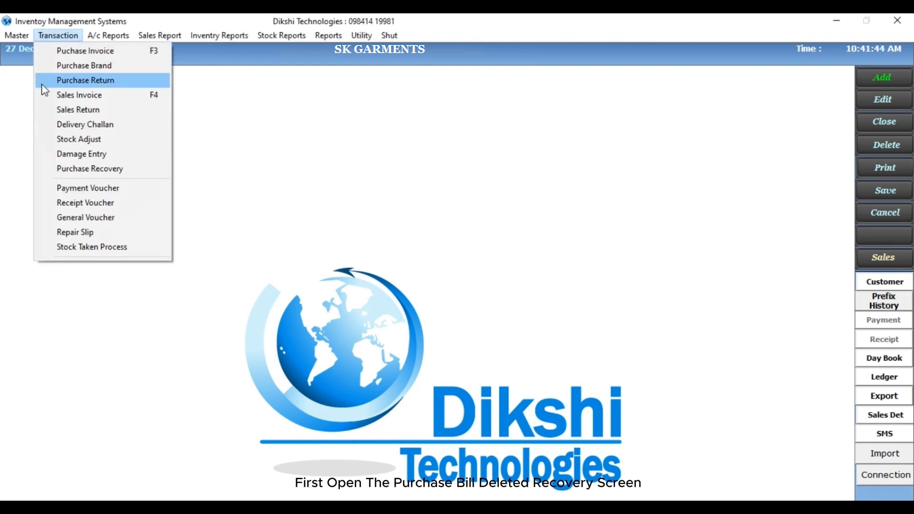
{"action": "left_click", "coordinate": [47, 170]}
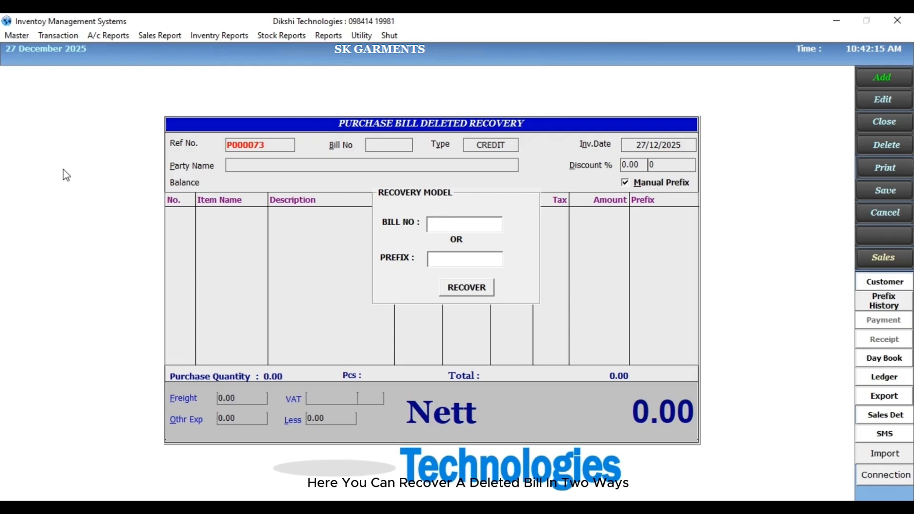
{"action": "left_click", "coordinate": [461, 260]}
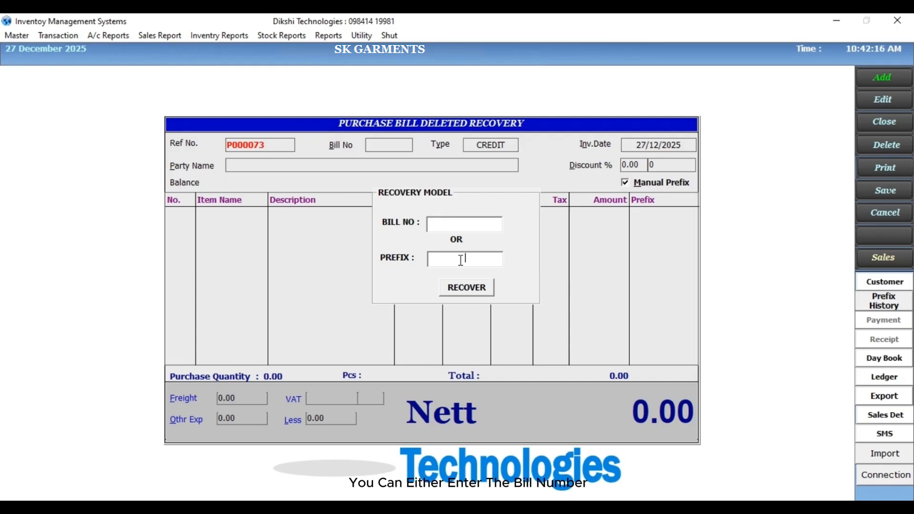
{"action": "type", "text": "26/394/31"}
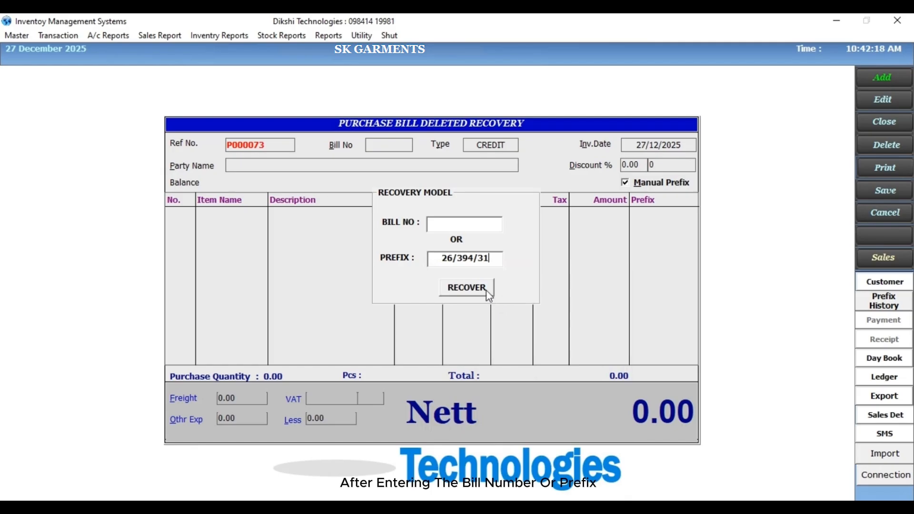
{"action": "left_click", "coordinate": [486, 290]}
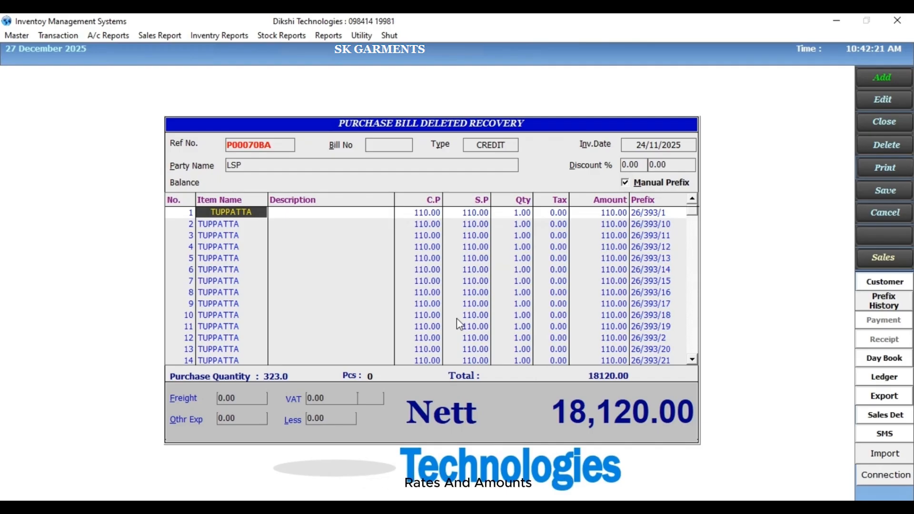
- Set the recovered bill's freight to 100, other expenses to 500 and less to 500, and save the bill
{"action": "left_click", "coordinate": [252, 397]}
{"action": "type", "text": "100"}
{"action": "key", "text": "Return"}
{"action": "type", "text": "50"}
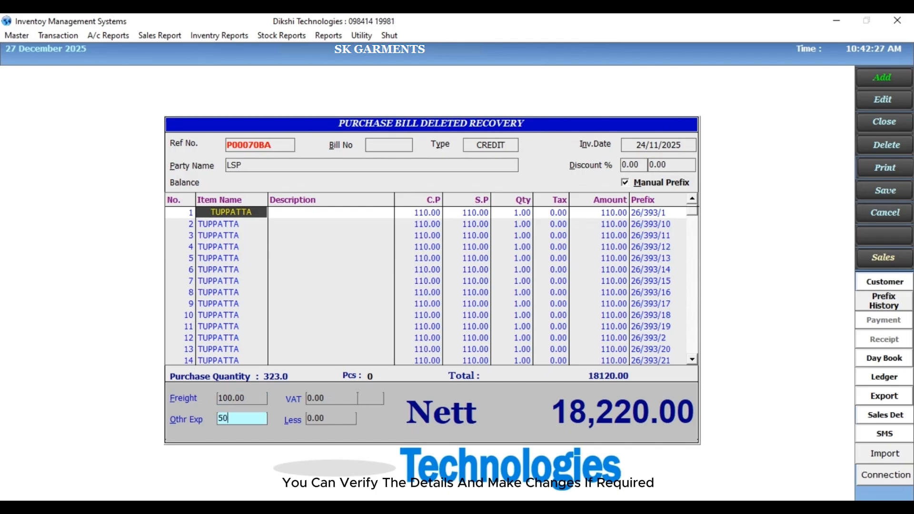
{"action": "type", "text": "0"}
{"action": "key", "text": "Return"}
{"action": "type", "text": "500"}
{"action": "key", "text": "Return"}
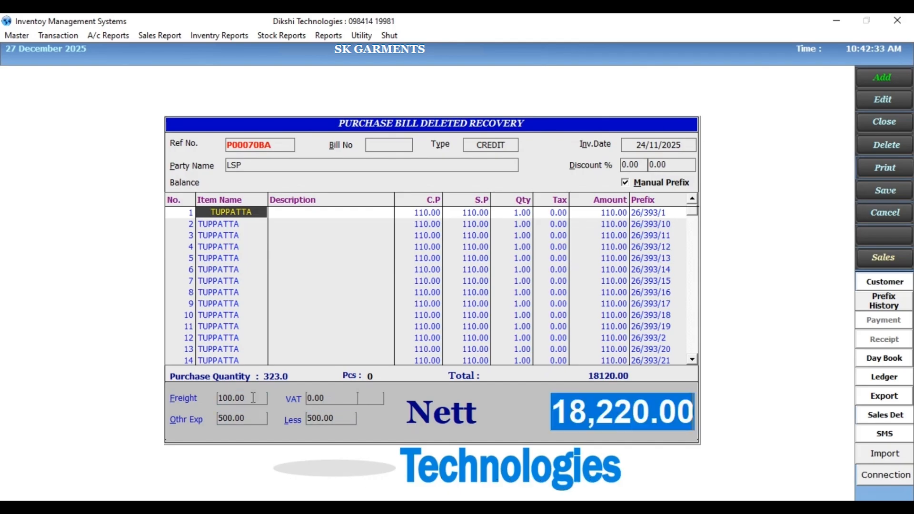
{"action": "key", "text": "Return"}
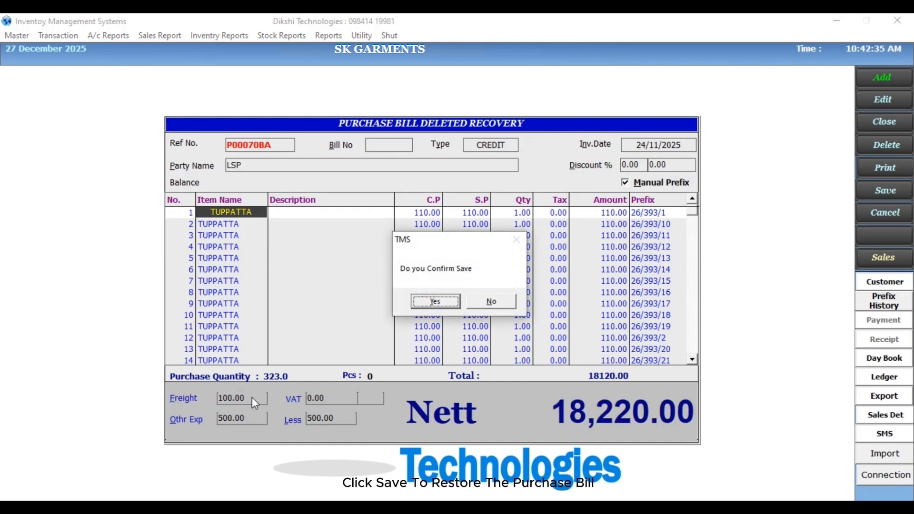
{"action": "key", "text": "Return"}
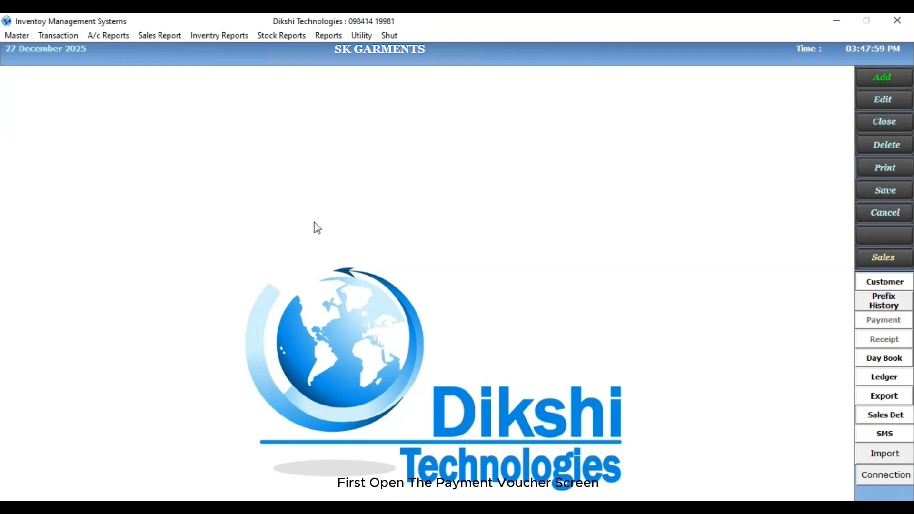
- Open a new Payment Voucher and select the party's name as its account
{"action": "left_click", "coordinate": [41, 37]}
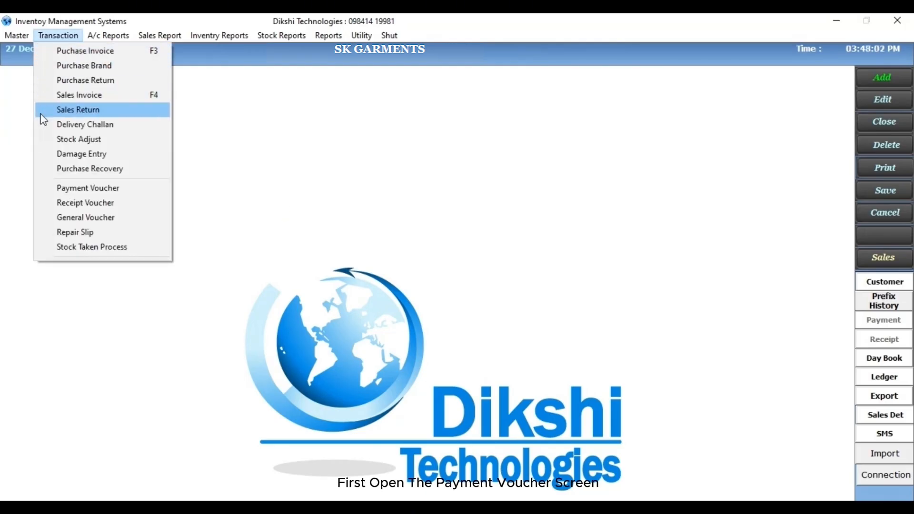
{"action": "left_click", "coordinate": [42, 188]}
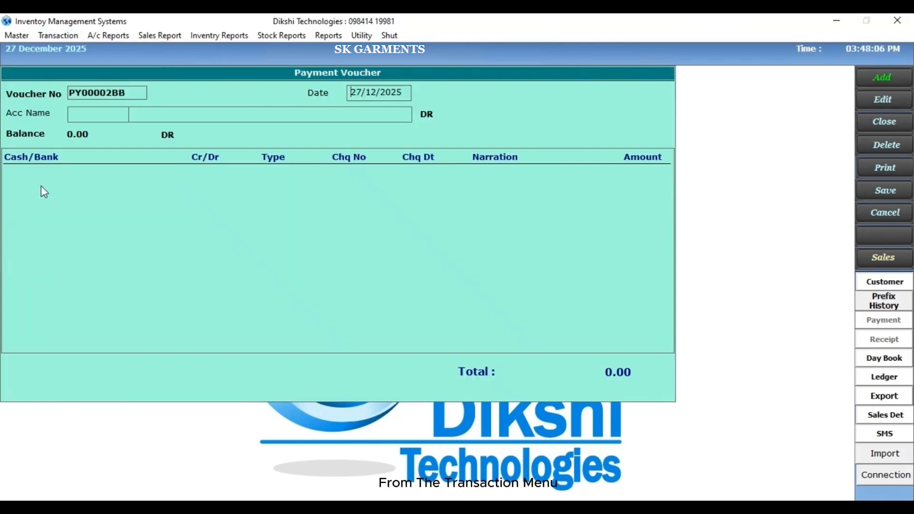
{"action": "left_click", "coordinate": [126, 93]}
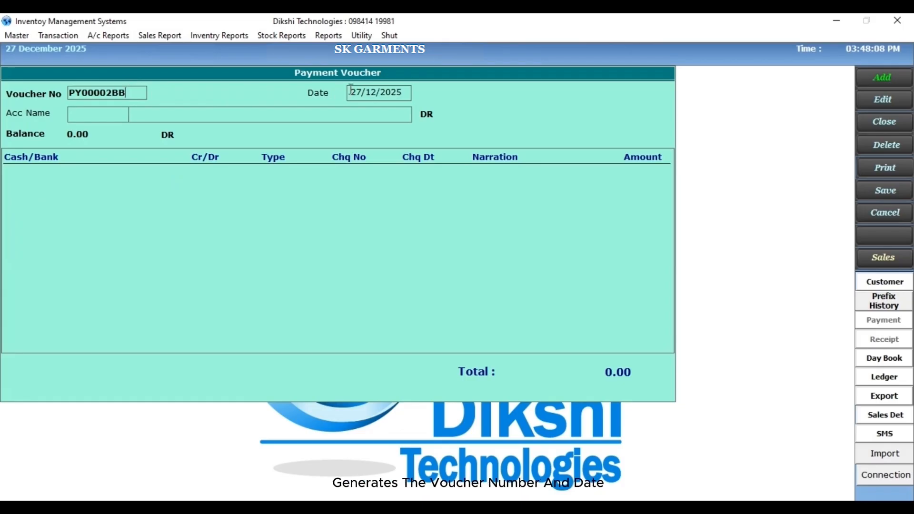
{"action": "left_click", "coordinate": [117, 116]}
{"action": "double_click", "coordinate": [117, 118]}
{"action": "left_click", "coordinate": [137, 111]}
{"action": "left_click", "coordinate": [150, 197]}
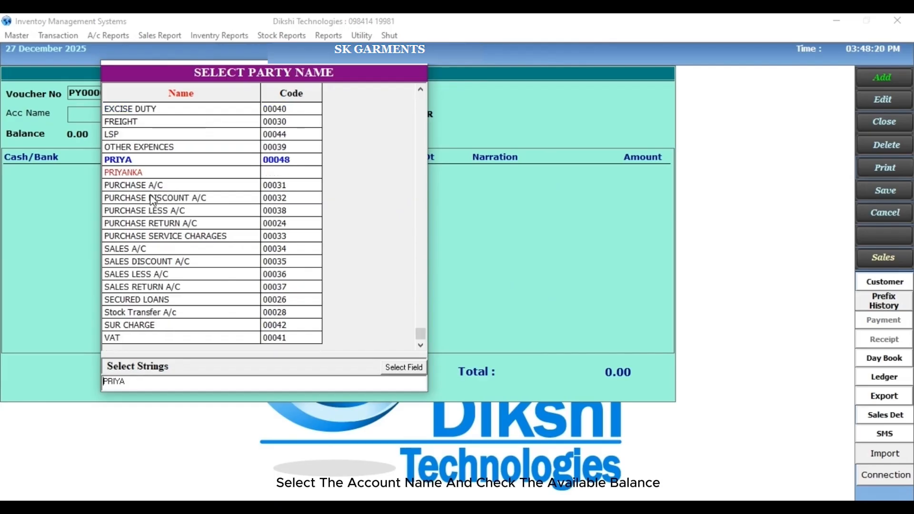
{"action": "key", "text": "Return"}
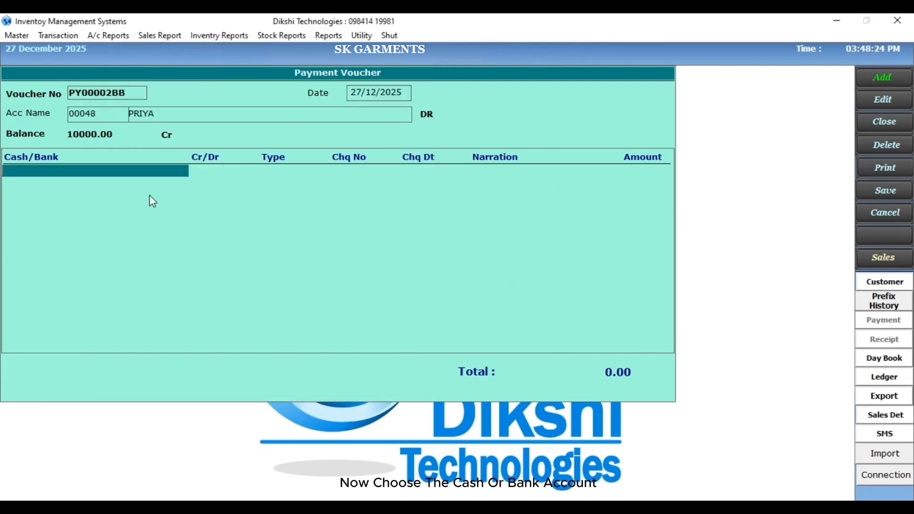
- Start the first payment line with CASH A/C, credit CR and type CASH
{"action": "key", "text": "Return"}
{"action": "left_click", "coordinate": [155, 172]}
{"action": "key", "text": "Return"}
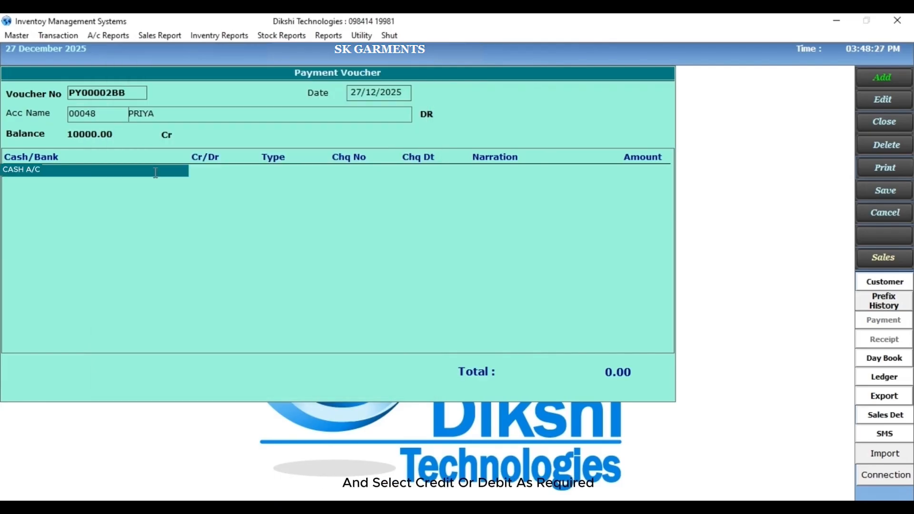
{"action": "key", "text": "Return"}
{"action": "key", "text": "Return"}
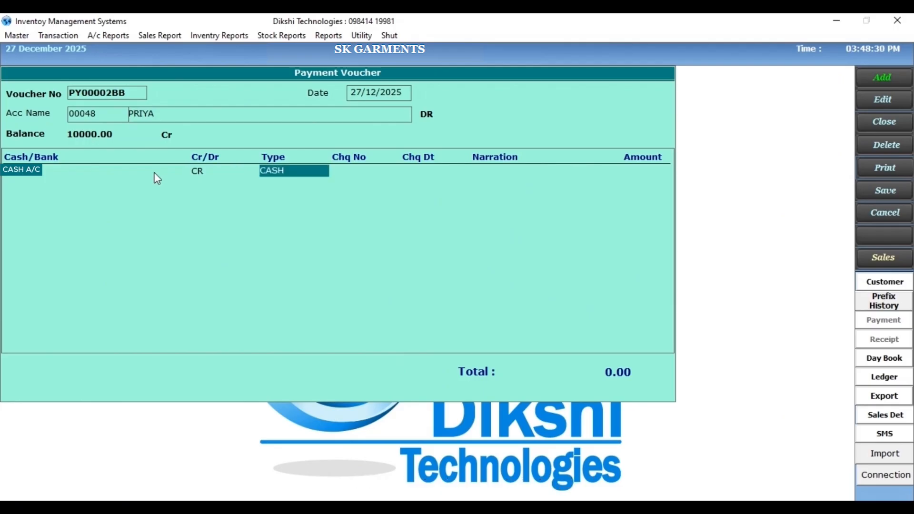
{"action": "key", "text": "Down"}
{"action": "key", "text": "Down"}
{"action": "key", "text": "Down"}
{"action": "key", "text": "Down"}
{"action": "key", "text": "space"}
- Give the cash payment line the narration DEMO and an amount of 10000
{"action": "key", "text": "Return"}
{"action": "type", "text": "demo"}
{"action": "key", "text": "Return"}
{"action": "type", "text": "10000"}
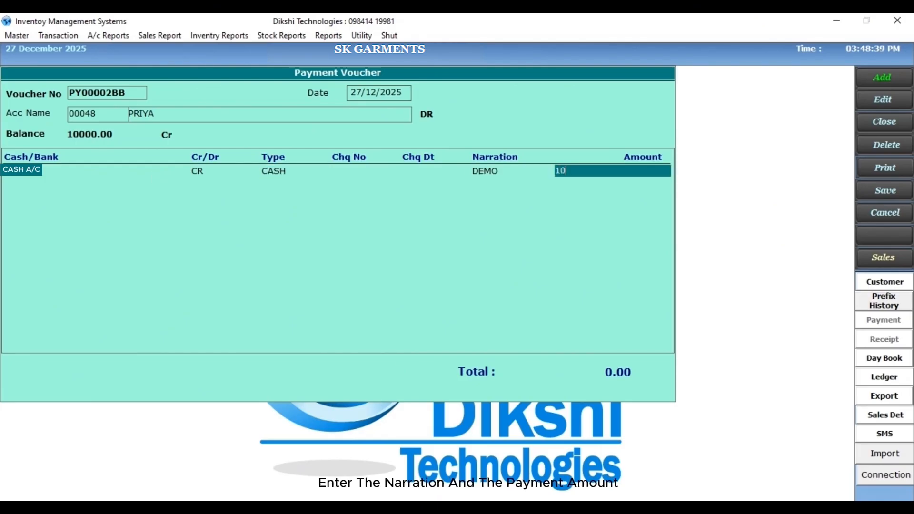
- Start a second payment line with YES BANK, credit CR and type CHQ
{"action": "key", "text": "Return"}
{"action": "left_click", "coordinate": [175, 221]}
{"action": "key", "text": "Return"}
{"action": "key", "text": "Return"}
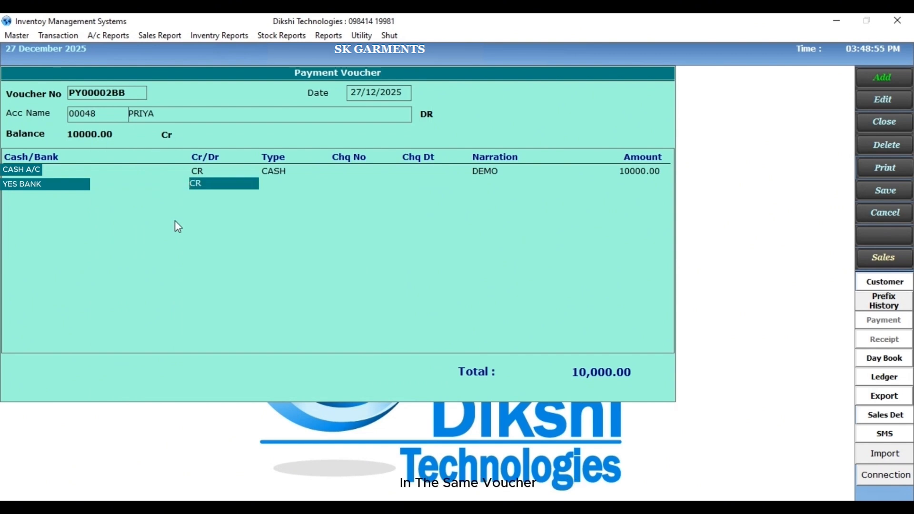
{"action": "key", "text": "Return"}
{"action": "type", "text": "chq"}
{"action": "key", "text": "Return"}
- Fill the YES BANK line with cheque number 123456, cheque date 27/12/2025, narration DEMO and amount 20000
{"action": "type", "text": "123456"}
{"action": "key", "text": "Return"}
{"action": "key", "text": "Return"}
{"action": "type", "text": "DEMO"}
{"action": "key", "text": "Return"}
{"action": "type", "text": "20000"}
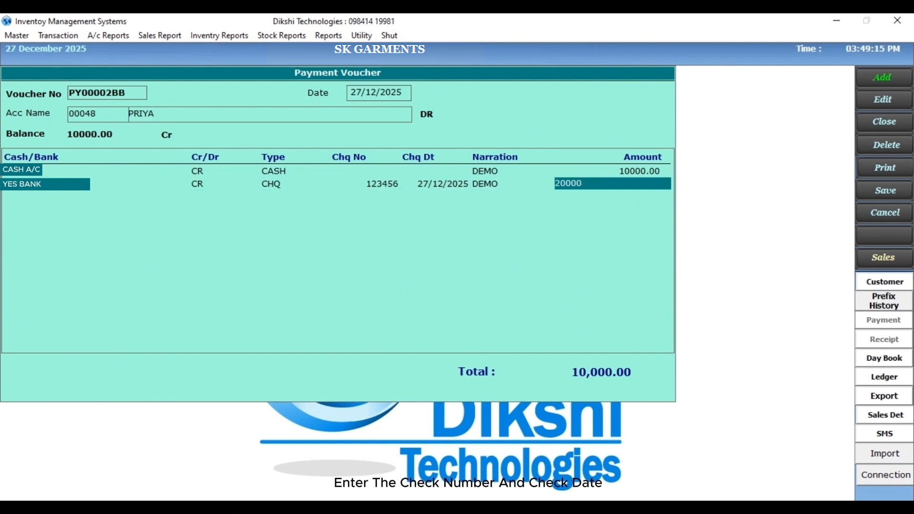
{"action": "key", "text": "Return"}
{"action": "key", "text": "Return"}
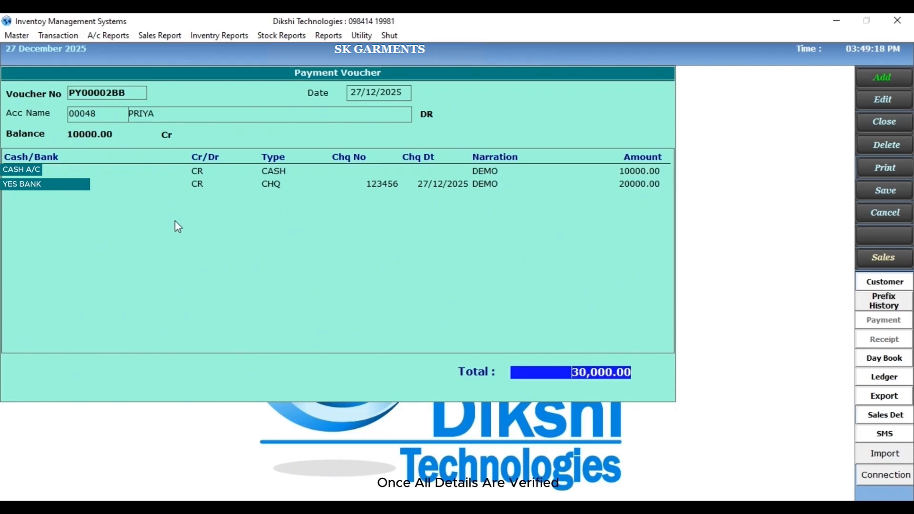
- Save the payment voucher and print it to a file named payment voucher
{"action": "key", "text": "Return"}
{"action": "key", "text": "Return"}
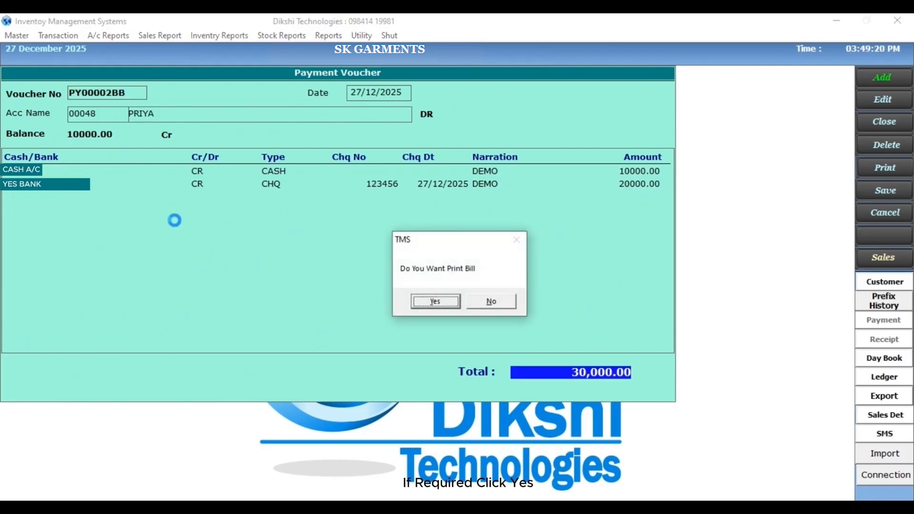
{"action": "key", "text": "Return"}
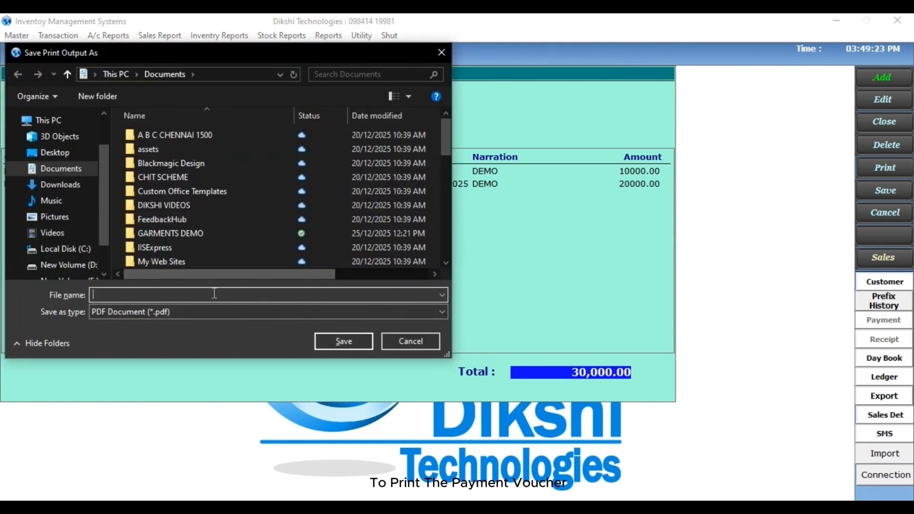
{"action": "type", "text": "payment voucher"}
{"action": "key", "text": "Return"}
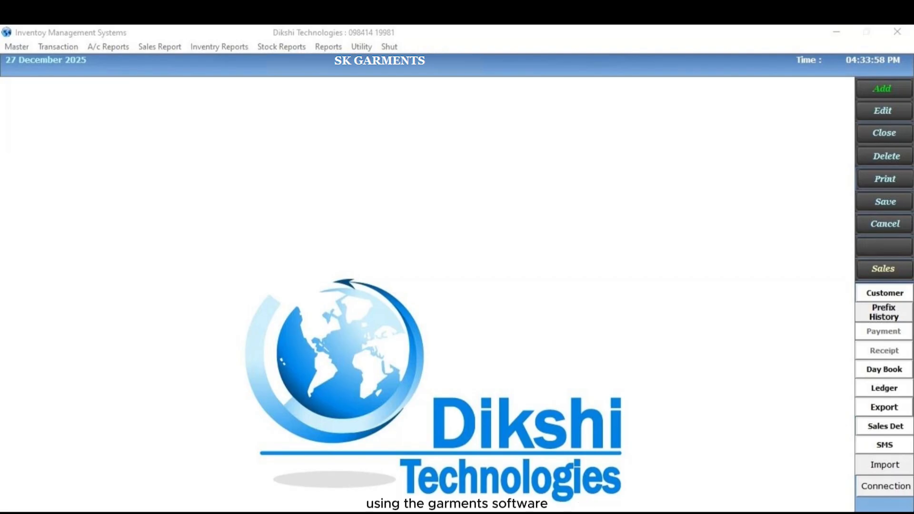
- Open a new receipt voucher and select LSP as its account name
{"action": "left_click", "coordinate": [41, 46]}
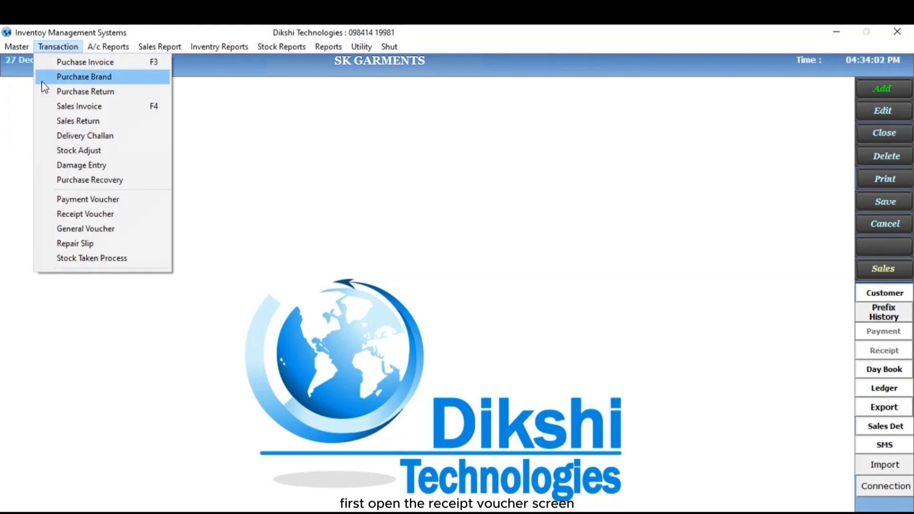
{"action": "left_click", "coordinate": [48, 218]}
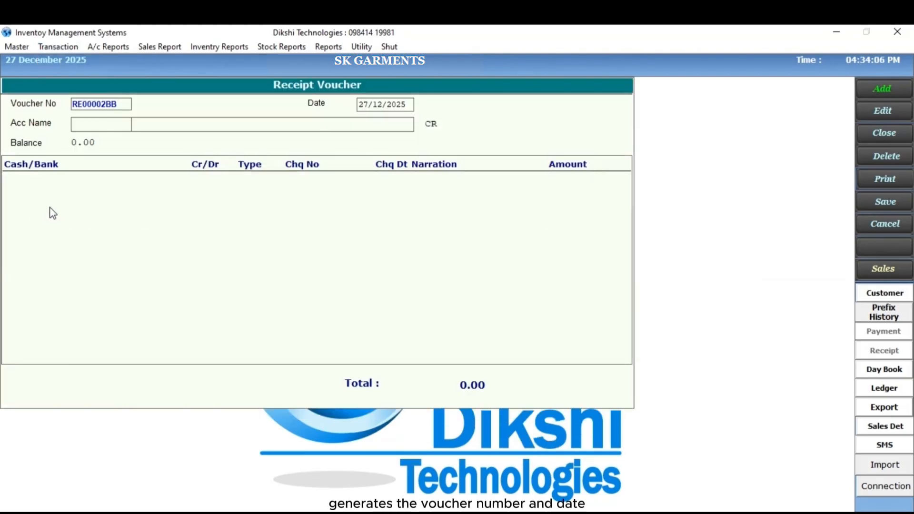
{"action": "key", "text": "Return"}
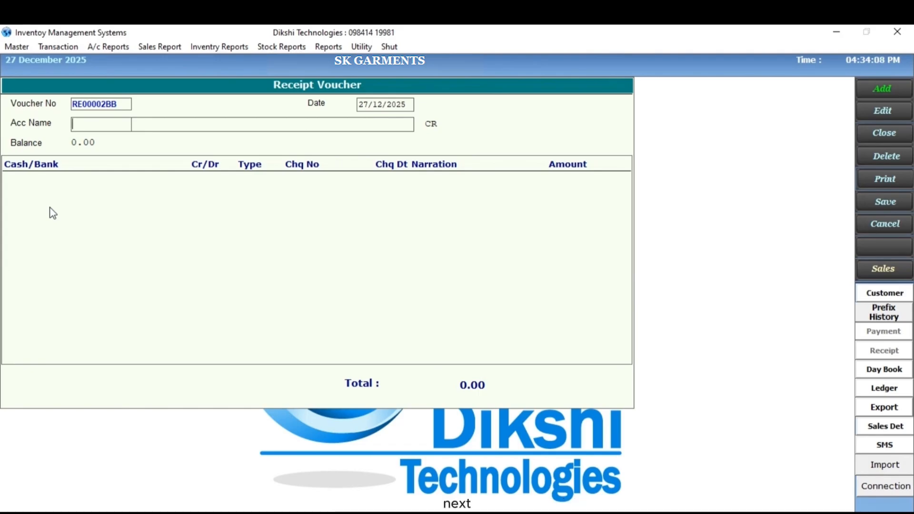
{"action": "key", "text": "Return"}
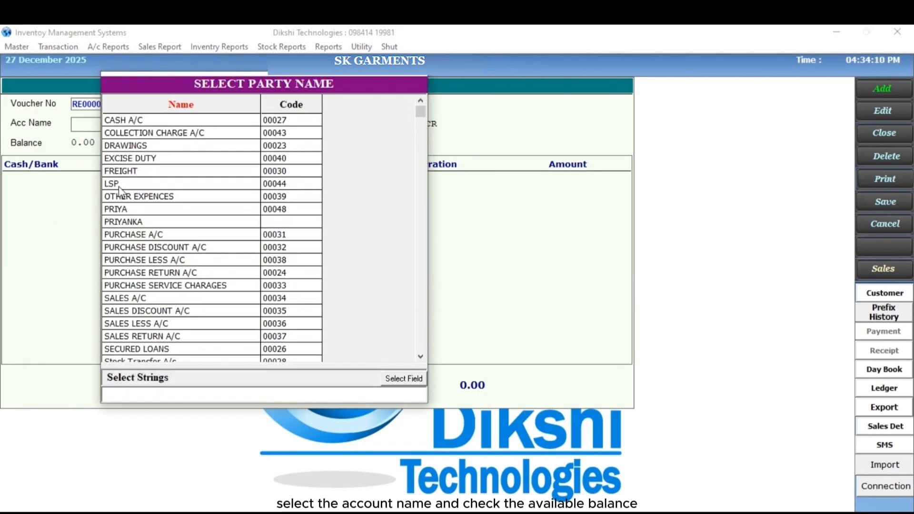
{"action": "type", "text": "LSP"}
{"action": "key", "text": "Return"}
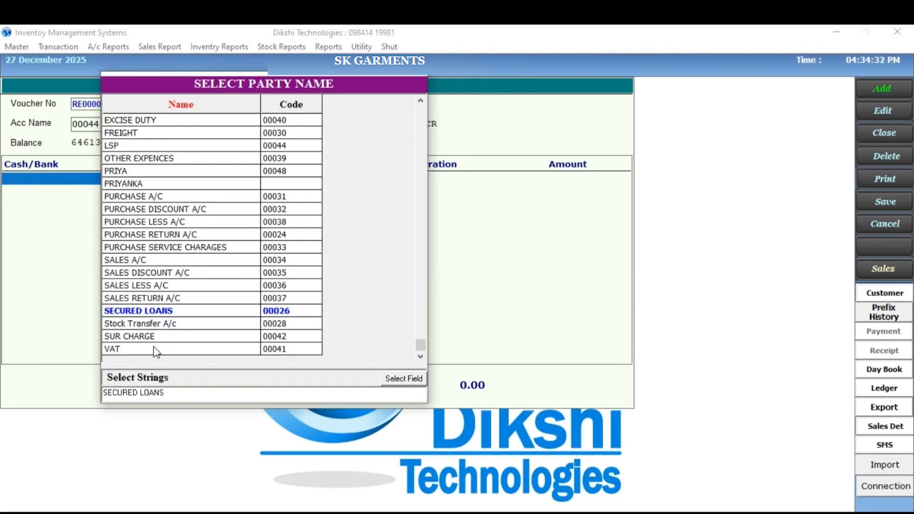
- Start the first receipt line with Cash A/C, debit DR and payment type CASH
{"action": "left_click", "coordinate": [153, 347]}
{"action": "key", "text": "Return"}
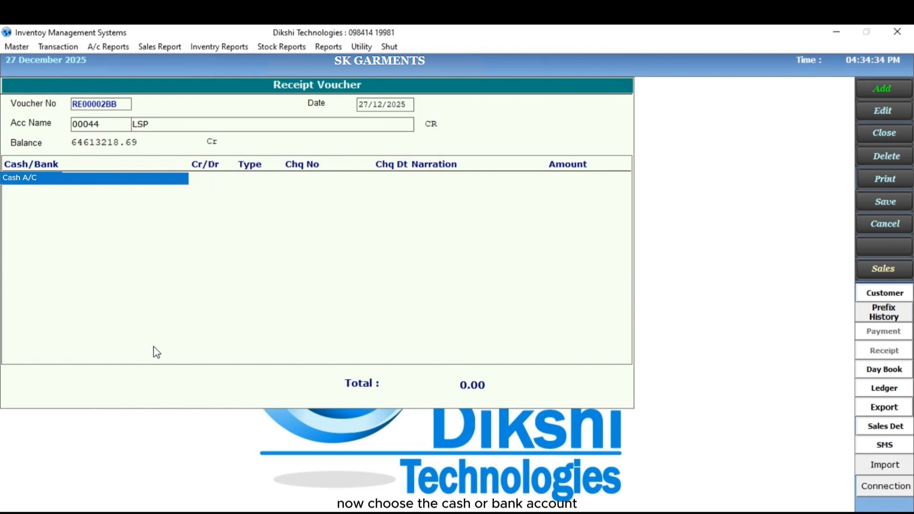
{"action": "key", "text": "Return"}
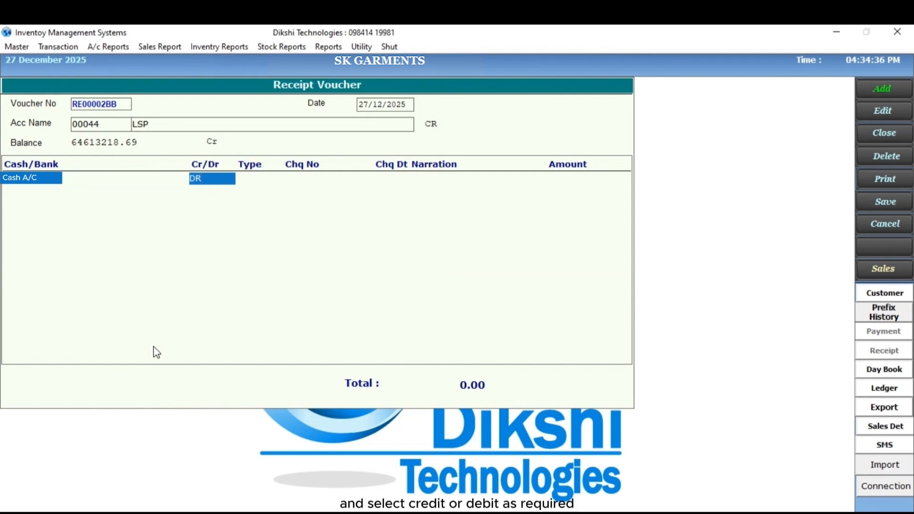
{"action": "key", "text": "Return"}
{"action": "key", "text": "space"}
{"action": "key", "text": "space"}
{"action": "key", "text": "space"}
{"action": "key", "text": "space"}
{"action": "key", "text": "space"}
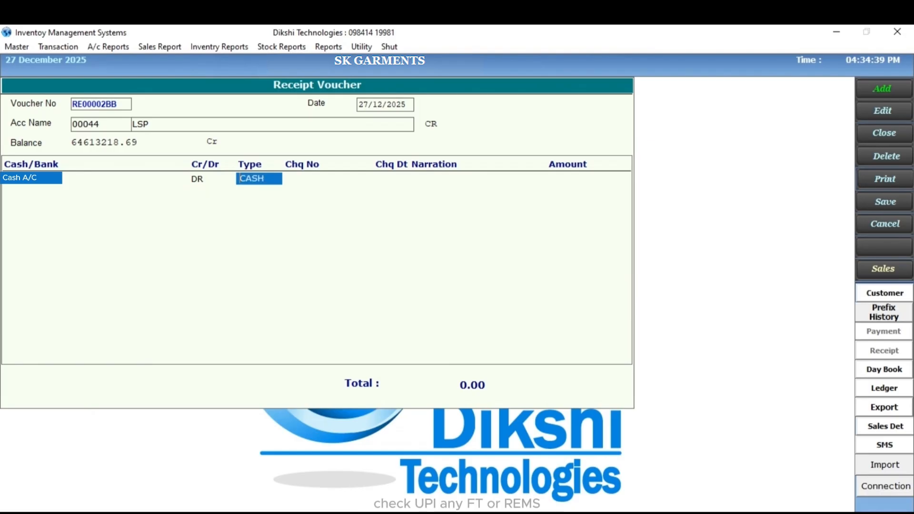
{"action": "key", "text": "space"}
{"action": "key", "text": "space"}
{"action": "key", "text": "Return"}
- Give the cash receipt line the narration DEMO and an amount of 30000
{"action": "type", "text": "DEMO"}
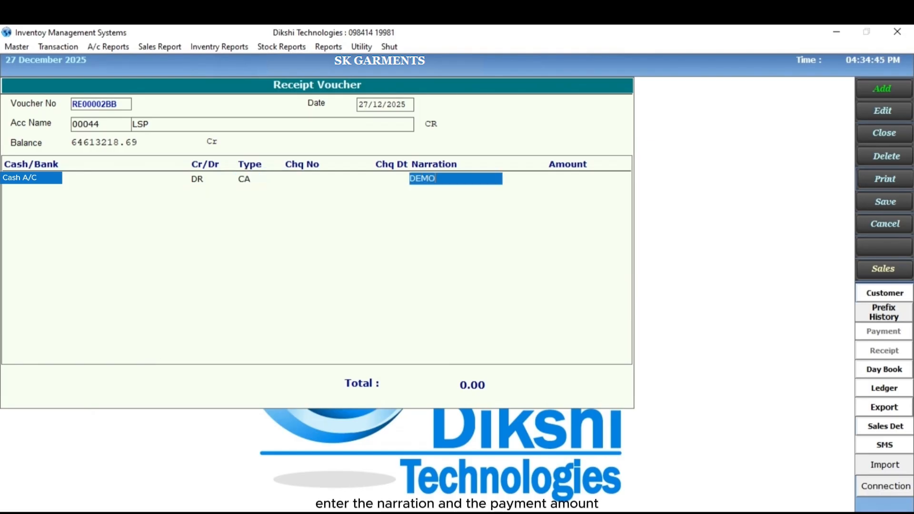
{"action": "key", "text": "Return"}
- Start a second receipt line with Yes Bank, debit DR and payment type CHQ
{"action": "key", "text": "Return"}
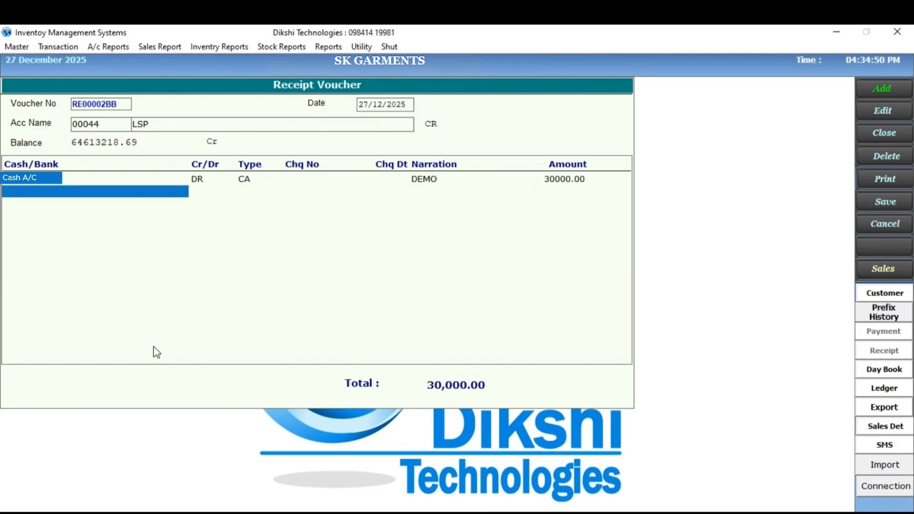
{"action": "key", "text": "Return"}
{"action": "key", "text": "Return"}
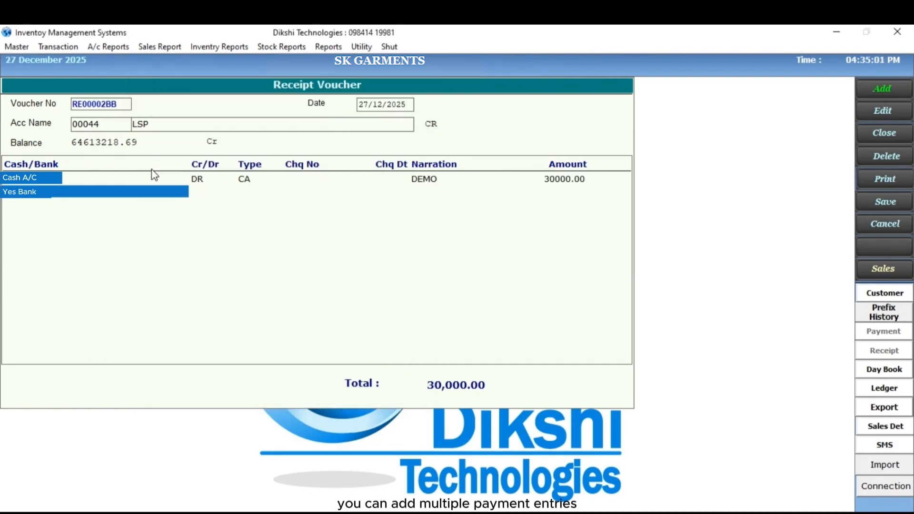
{"action": "key", "text": "Return"}
{"action": "key", "text": "Return"}
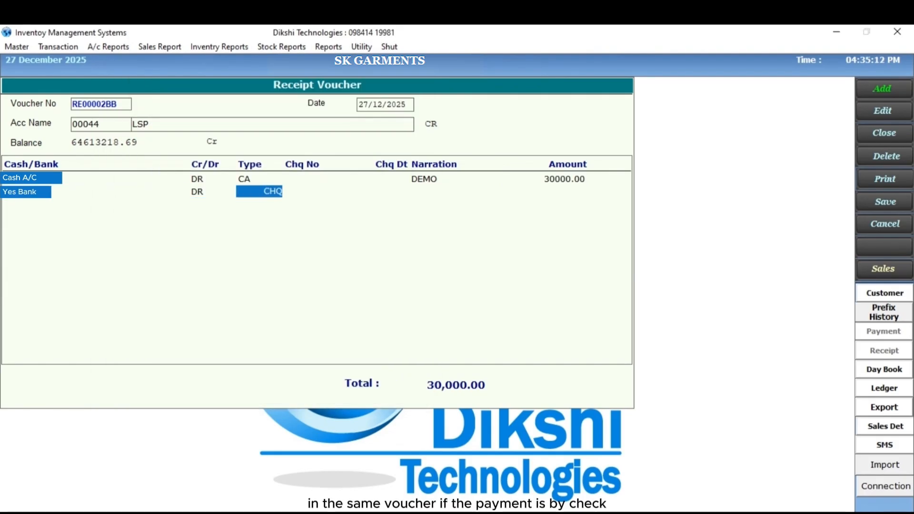
- Fill the Yes Bank receipt line with cheque number 876536, cheque date 27/12/2025, narration DEMO and amount 20000
{"action": "key", "text": "Return"}
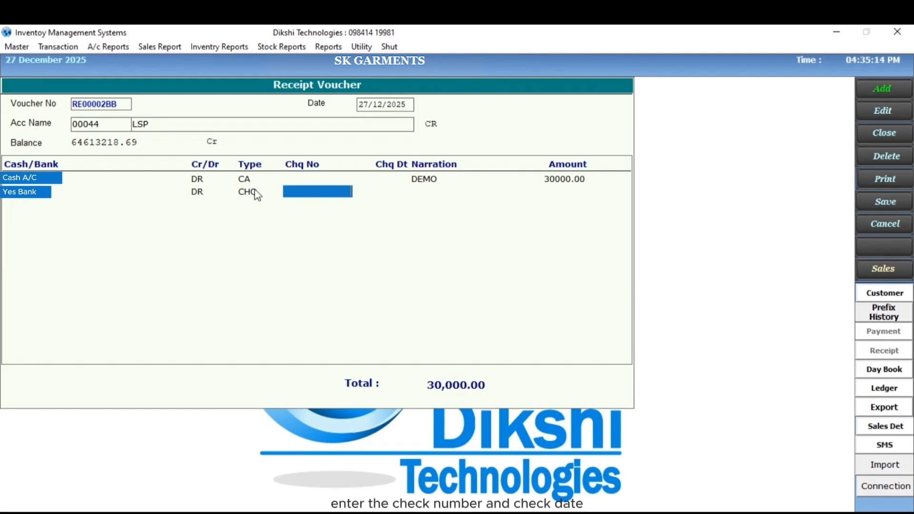
{"action": "type", "text": "876536"}
{"action": "key", "text": "Return"}
{"action": "key", "text": "Return"}
{"action": "key", "text": "Return"}
{"action": "type", "text": "20000"}
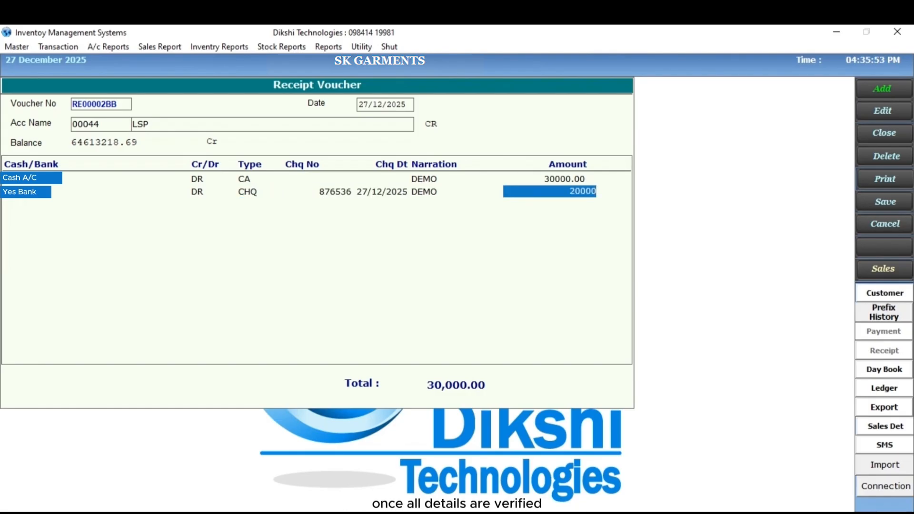
{"action": "key", "text": "Return"}
- Save the completed receipt voucher
{"action": "key", "text": "Return"}
{"action": "key", "text": "Left"}
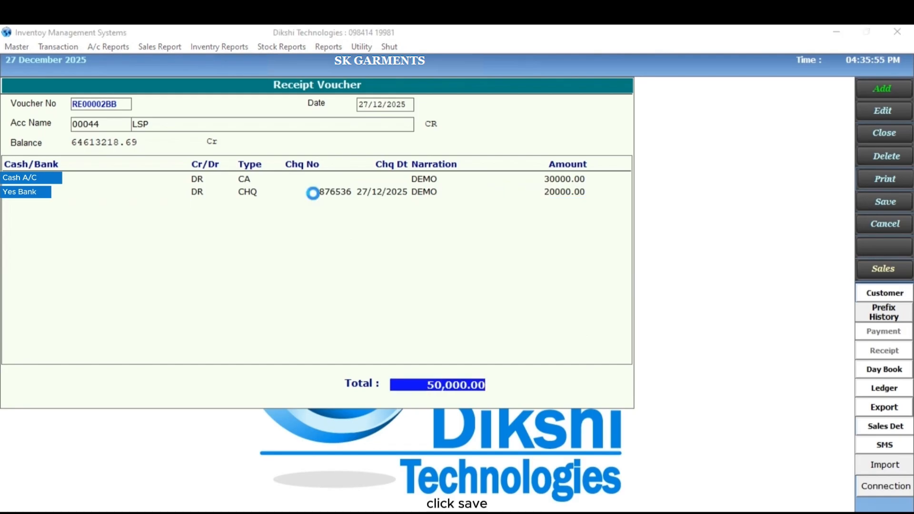
{"action": "key", "text": "Return"}
{"action": "key", "text": "Return"}
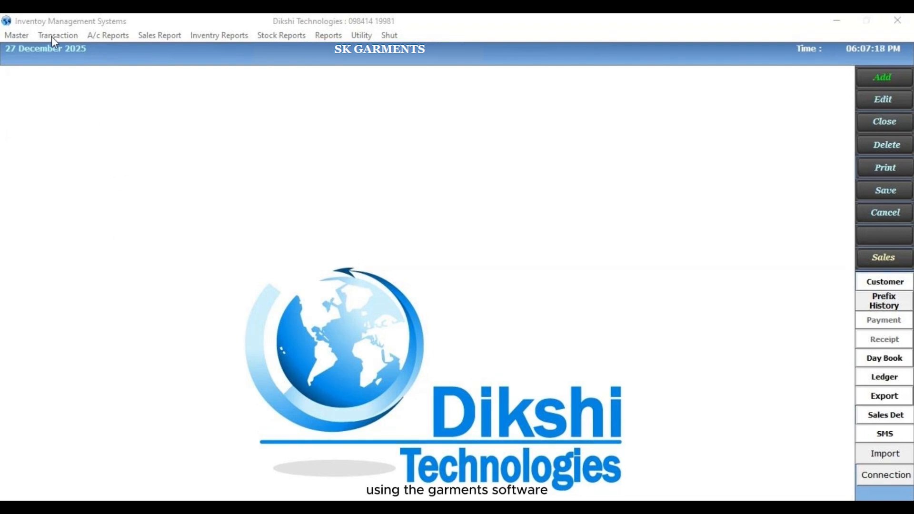
- Open a new general voucher and select OTHER EXPENCES as its account name
{"action": "left_click", "coordinate": [46, 42]}
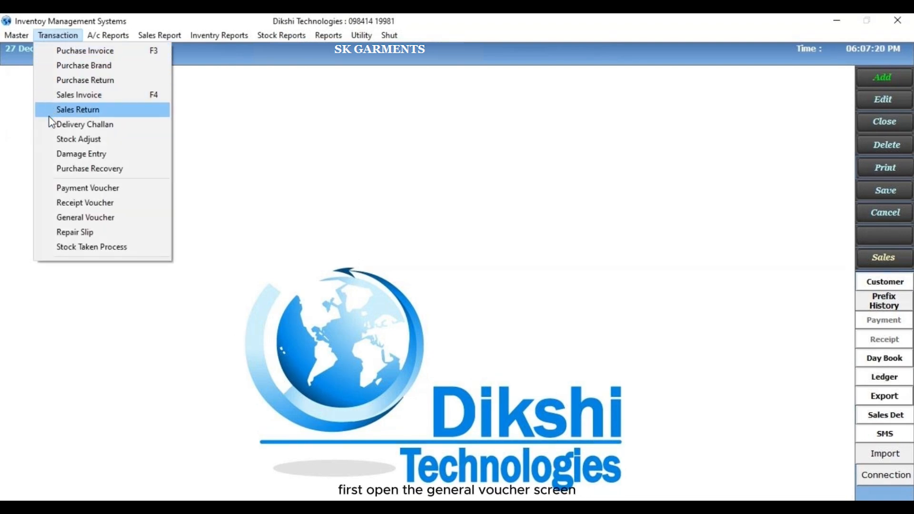
{"action": "left_click", "coordinate": [53, 217]}
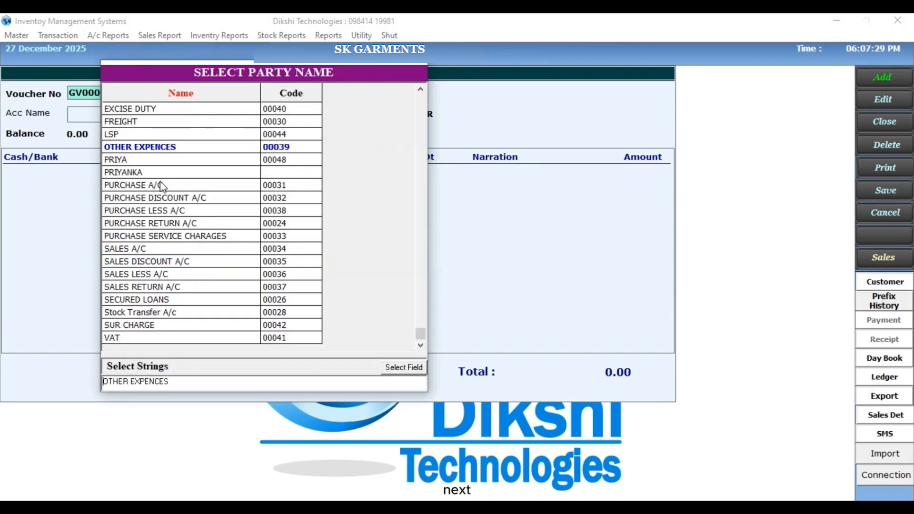
{"action": "key", "text": "Return"}
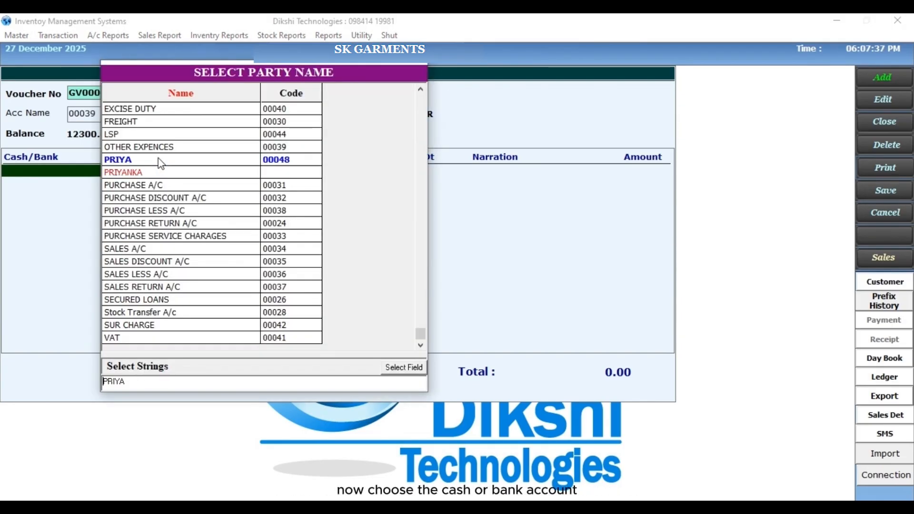
- Start the first general voucher line with CASH A/C, credit CR and payment type CASH
{"action": "key", "text": "Return"}
{"action": "key", "text": "Return"}
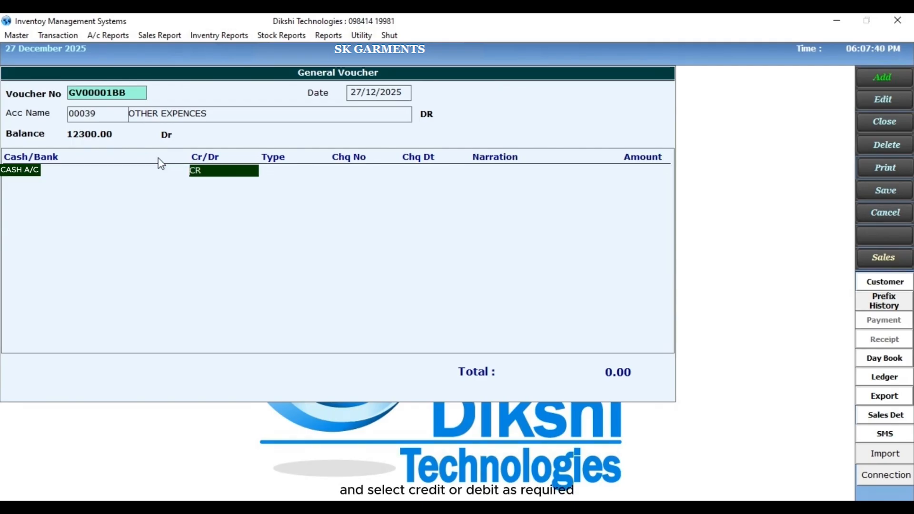
{"action": "key", "text": "Return"}
{"action": "key", "text": "Down"}
{"action": "key", "text": "Down"}
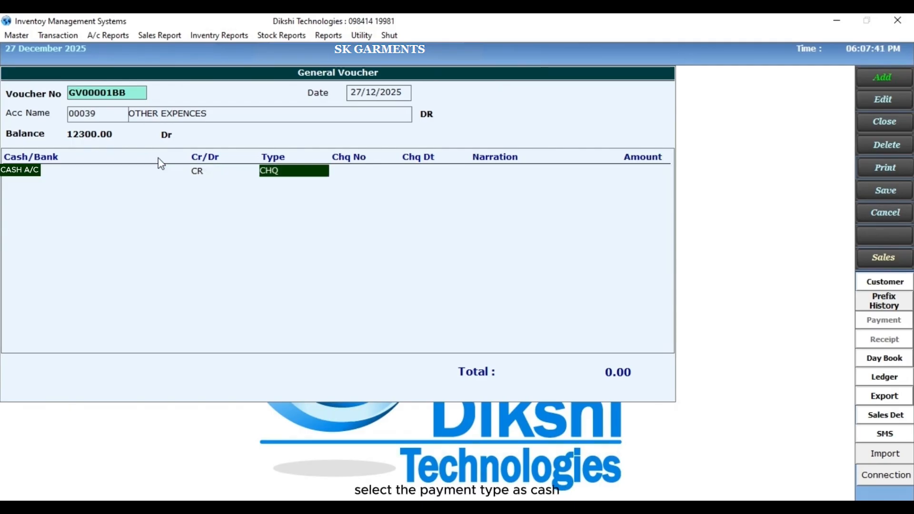
{"action": "key", "text": "Down"}
{"action": "key", "text": "Down"}
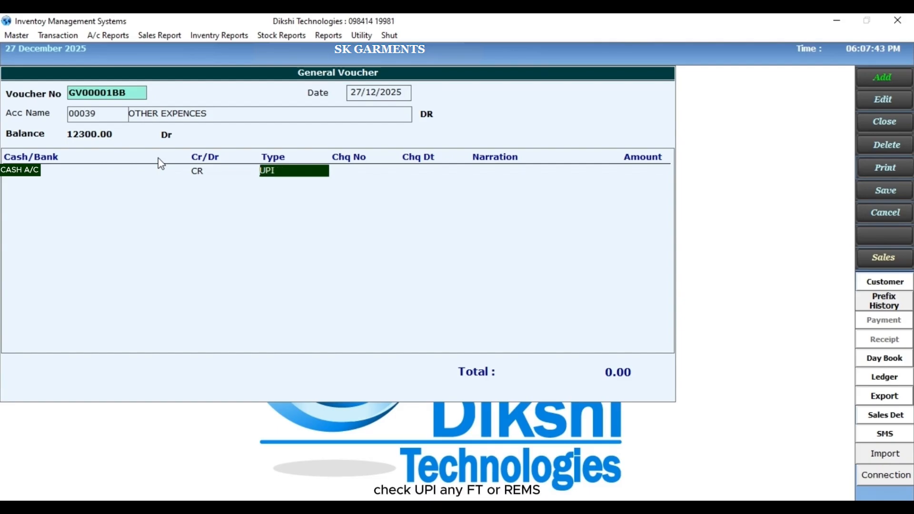
{"action": "key", "text": "space"}
{"action": "key", "text": "Return"}
- Give the cash line of the general voucher the narration DEMO and an amount of 40000
{"action": "type", "text": "DEMO"}
{"action": "key", "text": "Return"}
{"action": "type", "text": "40000"}
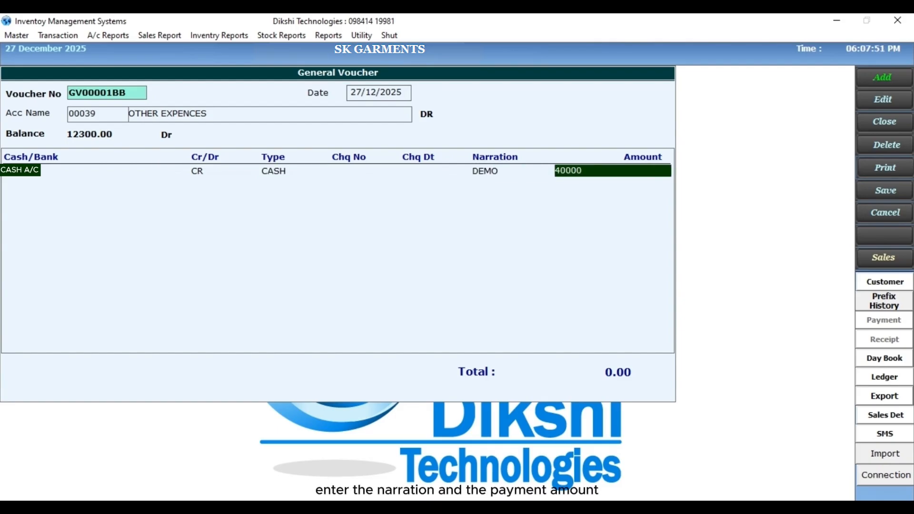
{"action": "key", "text": "Return"}
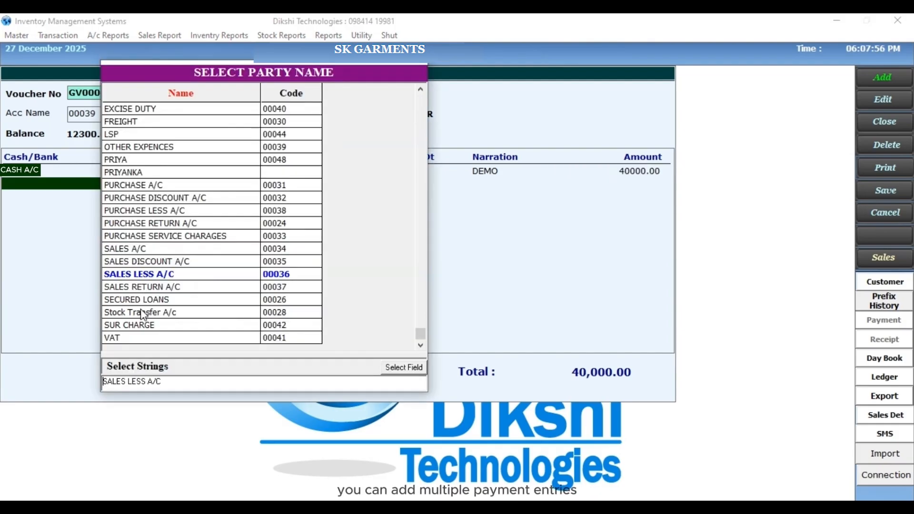
- Start a second general voucher line with YES BANK, credit CR and payment type CHQ
{"action": "key", "text": "Return"}
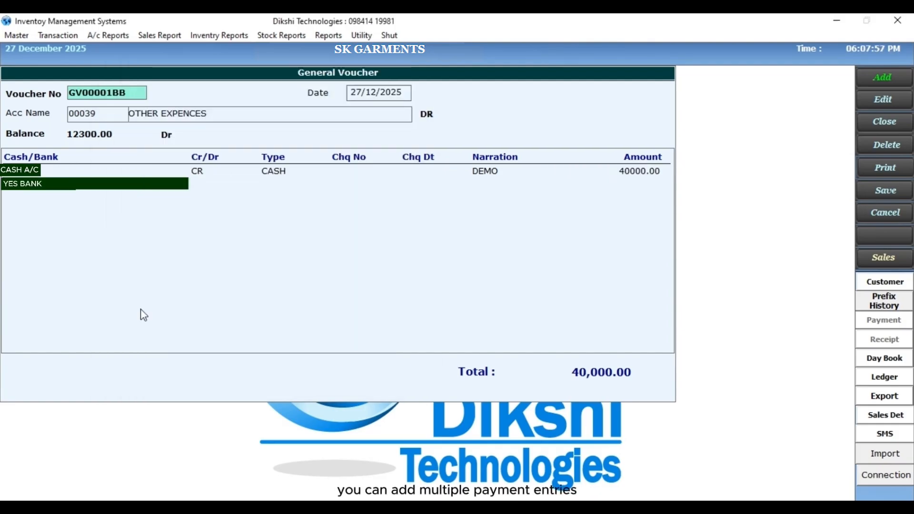
{"action": "key", "text": "Return"}
{"action": "key", "text": "Return"}
{"action": "key", "text": "space"}
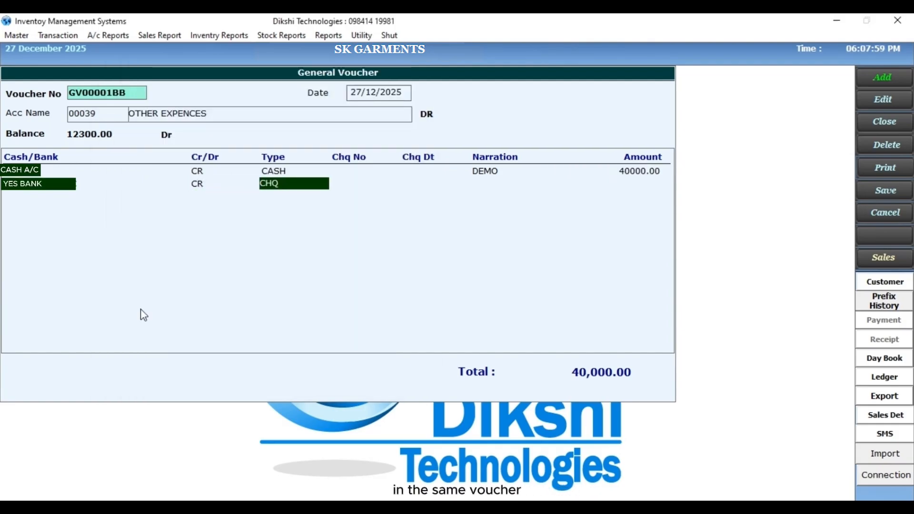
{"action": "key", "text": "Return"}
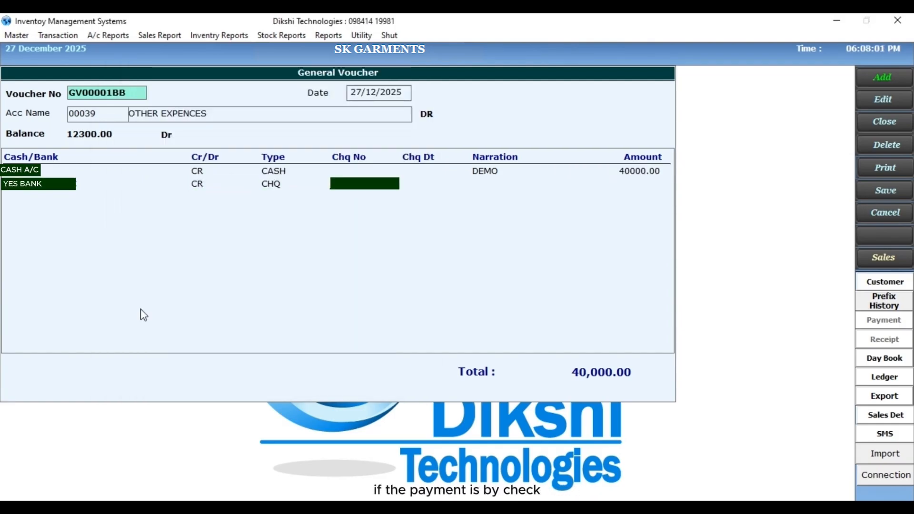
- Fill the YES BANK line with cheque number 675432, cheque date 27/12/2025, narration DEMO and amount 10000
{"action": "type", "text": "675432"}
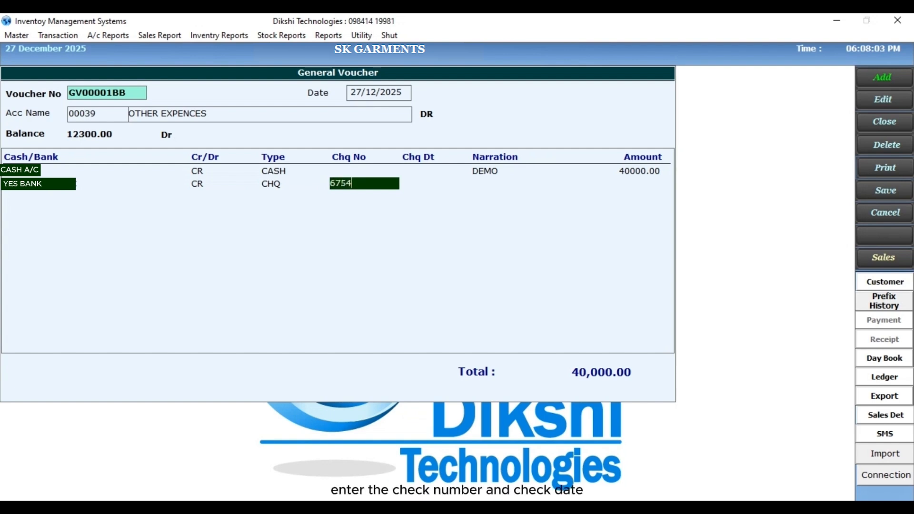
{"action": "key", "text": "Return"}
{"action": "key", "text": "Return"}
{"action": "key", "text": "Return"}
{"action": "type", "text": "1000"}
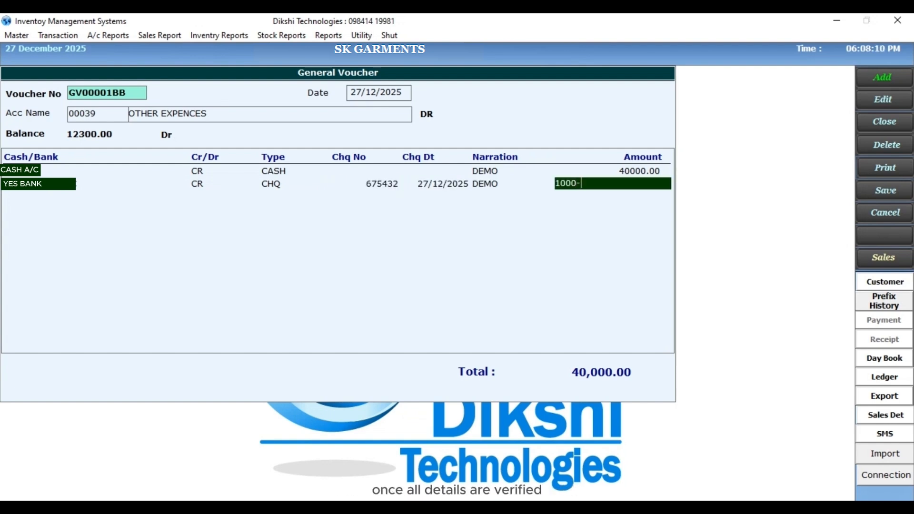
{"action": "type", "text": "0"}
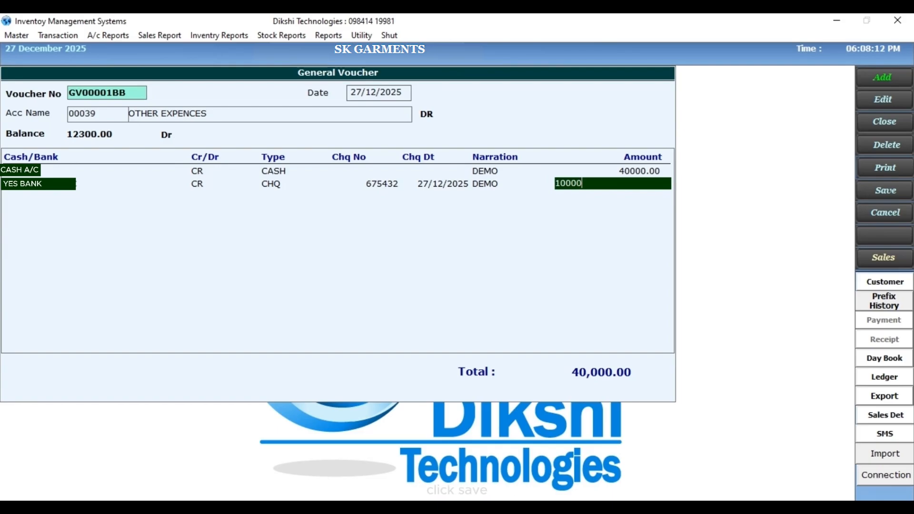
{"action": "key", "text": "Return"}
- Save the general voucher and print its bill
{"action": "key", "text": "Return"}
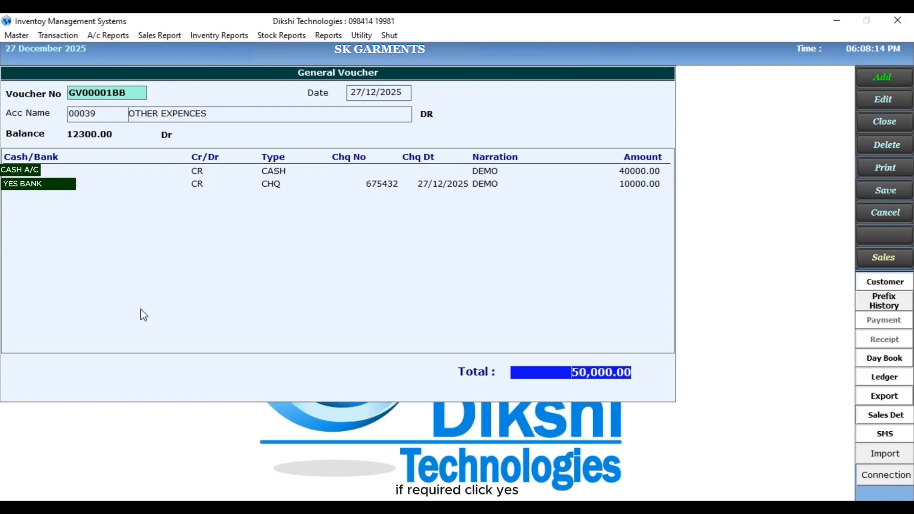
{"action": "key", "text": "Return"}
{"action": "key", "text": "Return"}
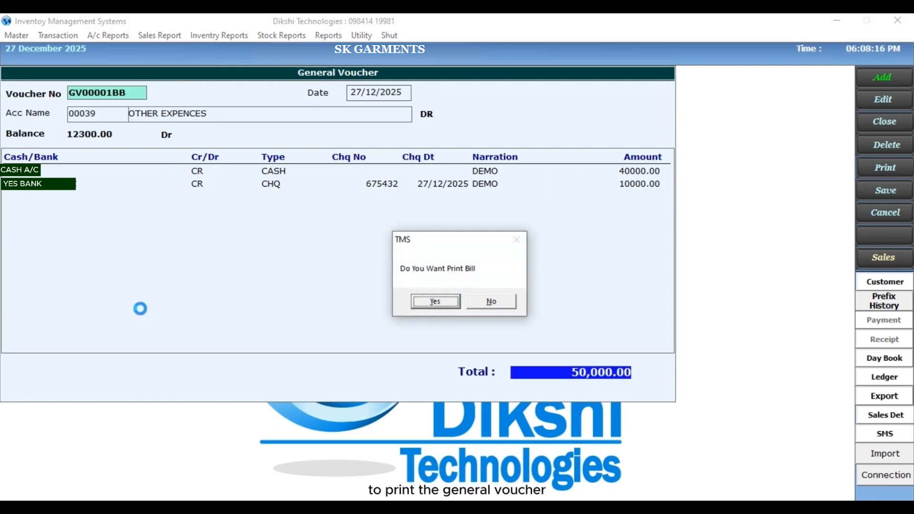
{"action": "key", "text": "Return"}
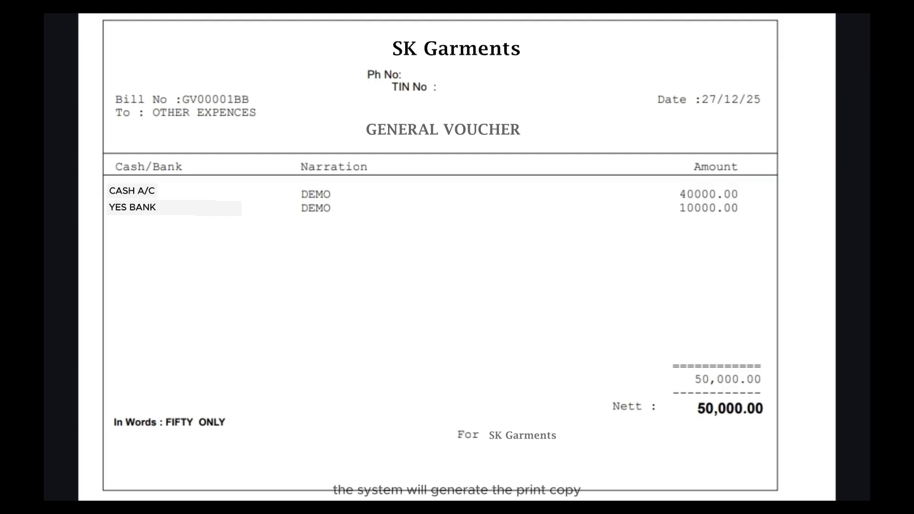